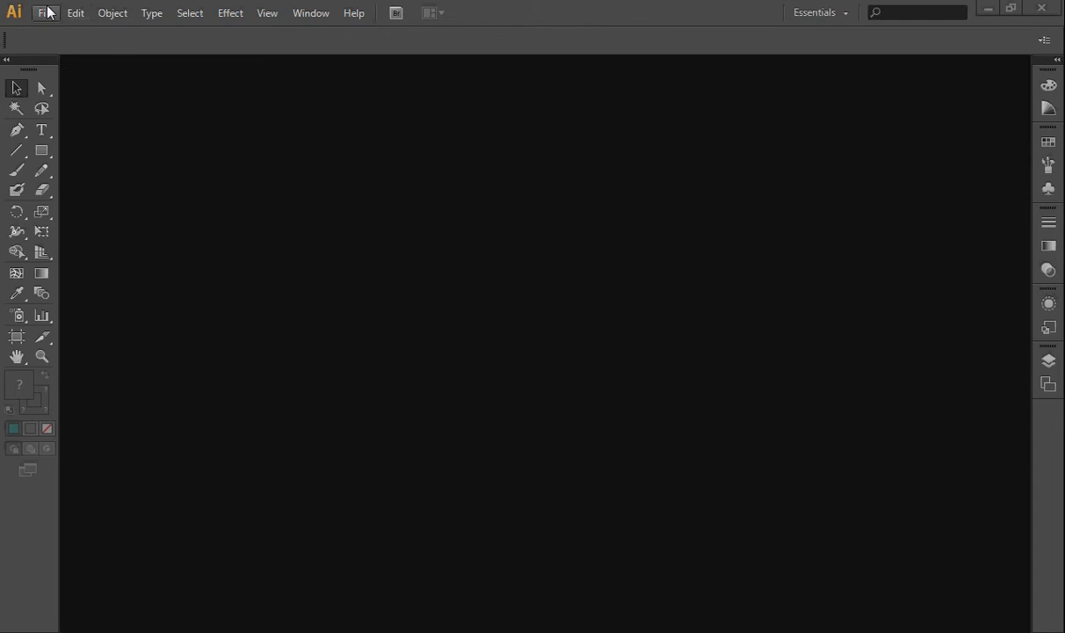
Create a new single-artboard portrait document at Letter size, 8.5 by 11 in.
left_click(43, 10)
left_click(54, 32)
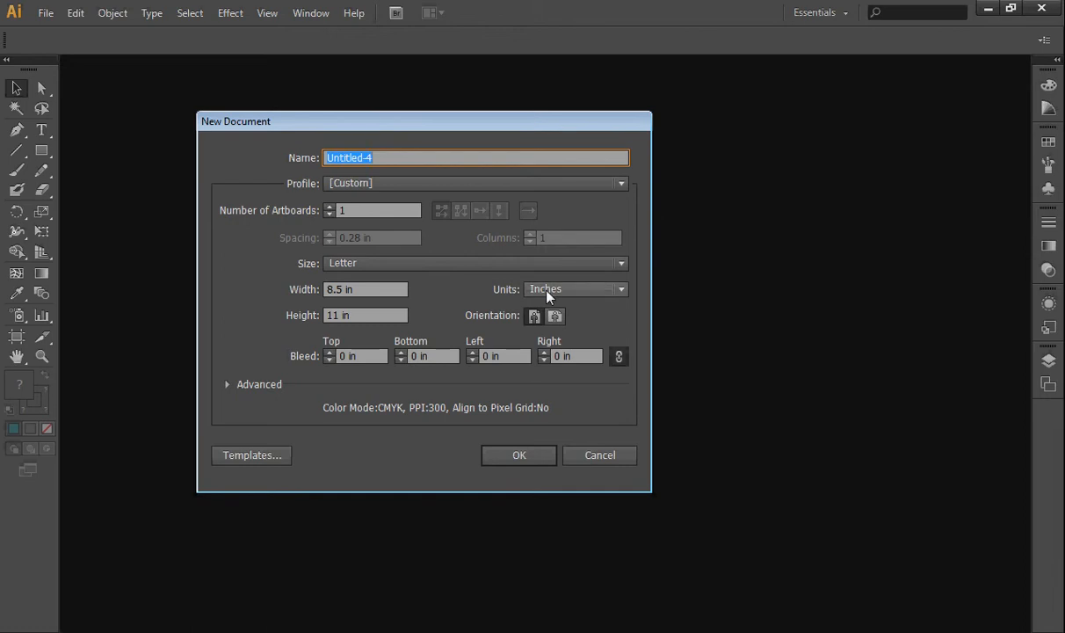
left_click(532, 459)
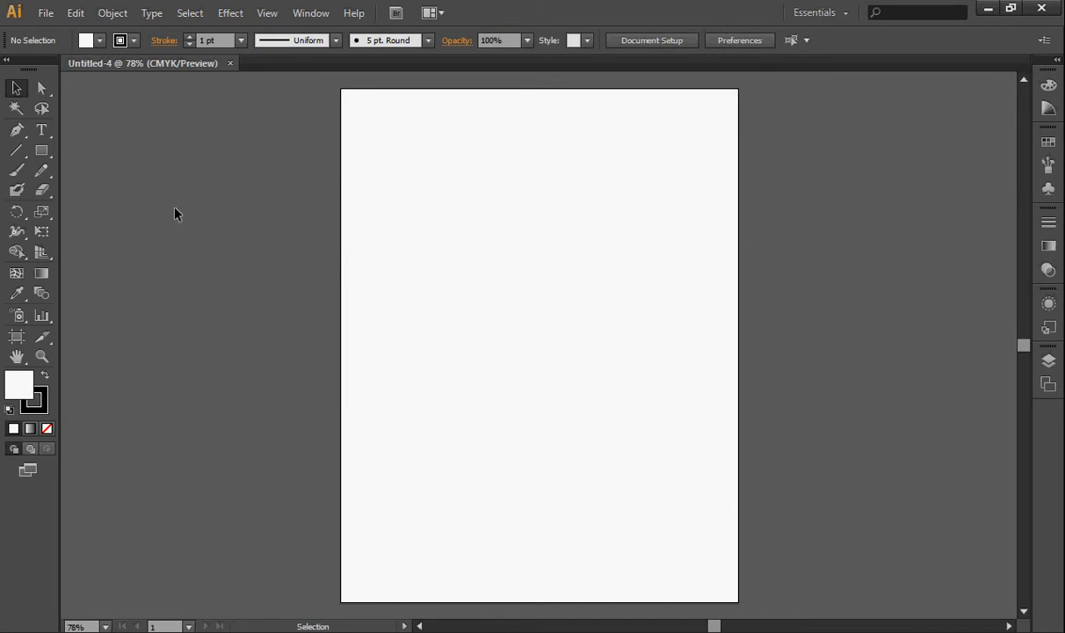
Detach the shape tools into a floating panel beside the artboard and draw a circle in the artboard's upper-left area.
left_click(40, 154)
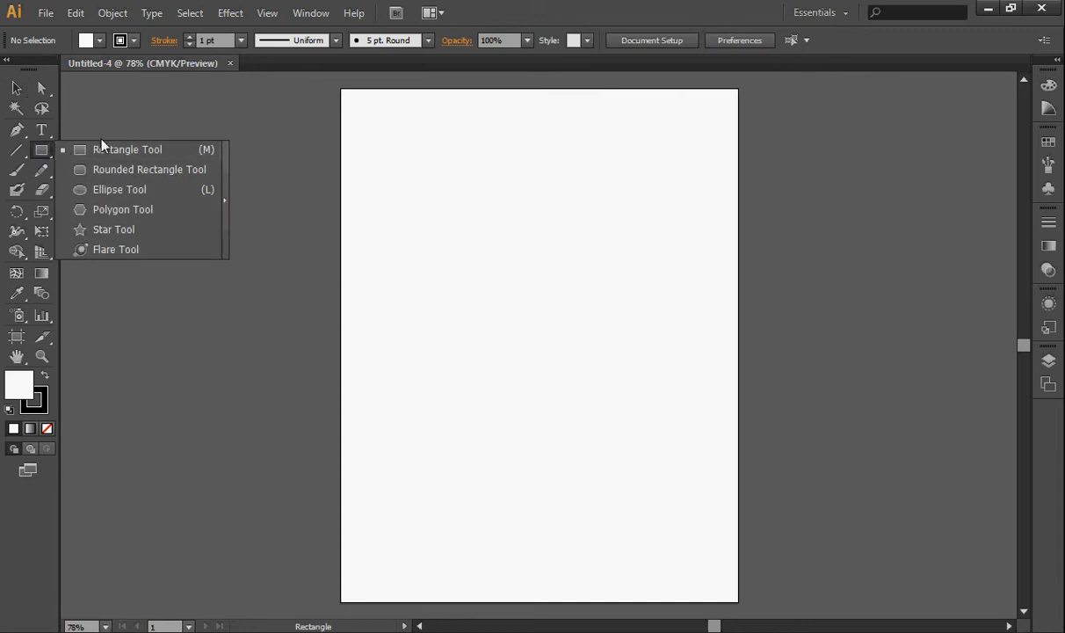
left_click(225, 204)
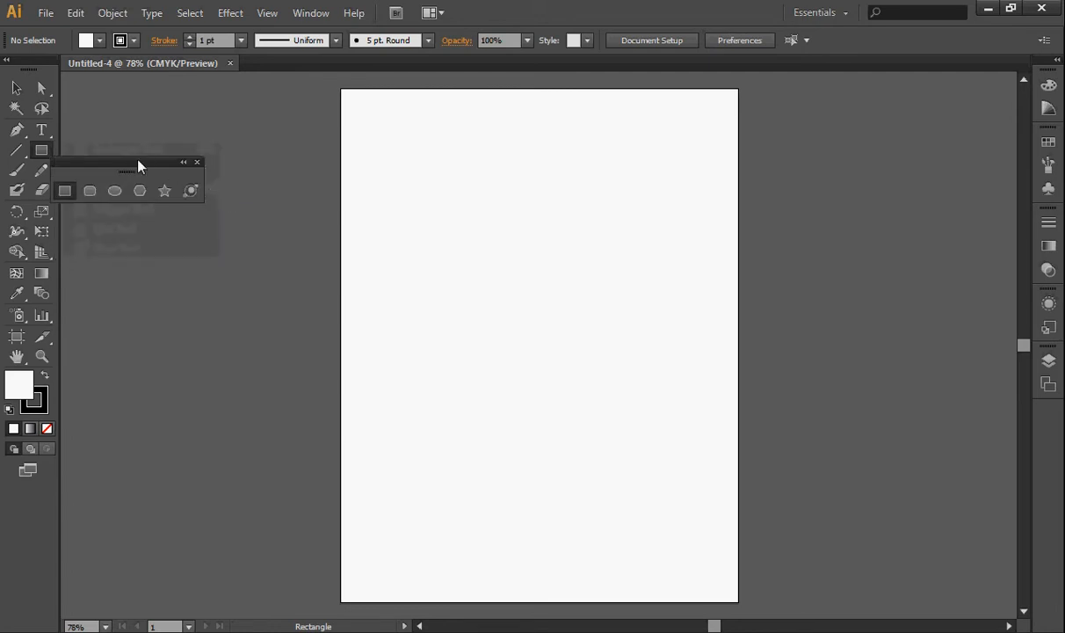
left_click(199, 159)
left_click_drag(186, 116, 188, 126)
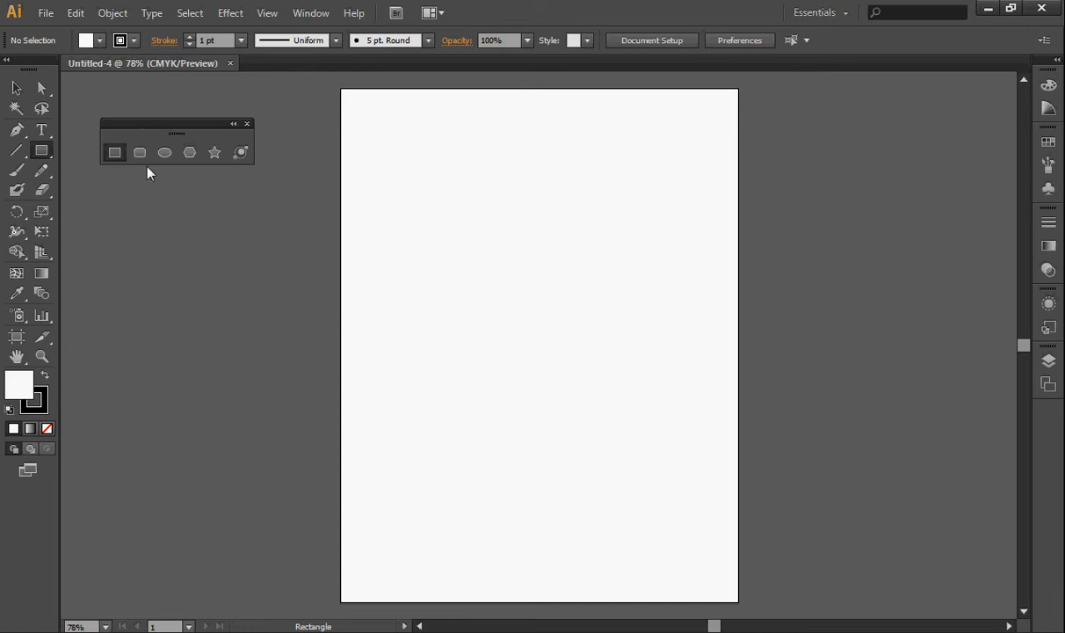
left_click(164, 153)
left_click_drag(447, 227, 452, 276)
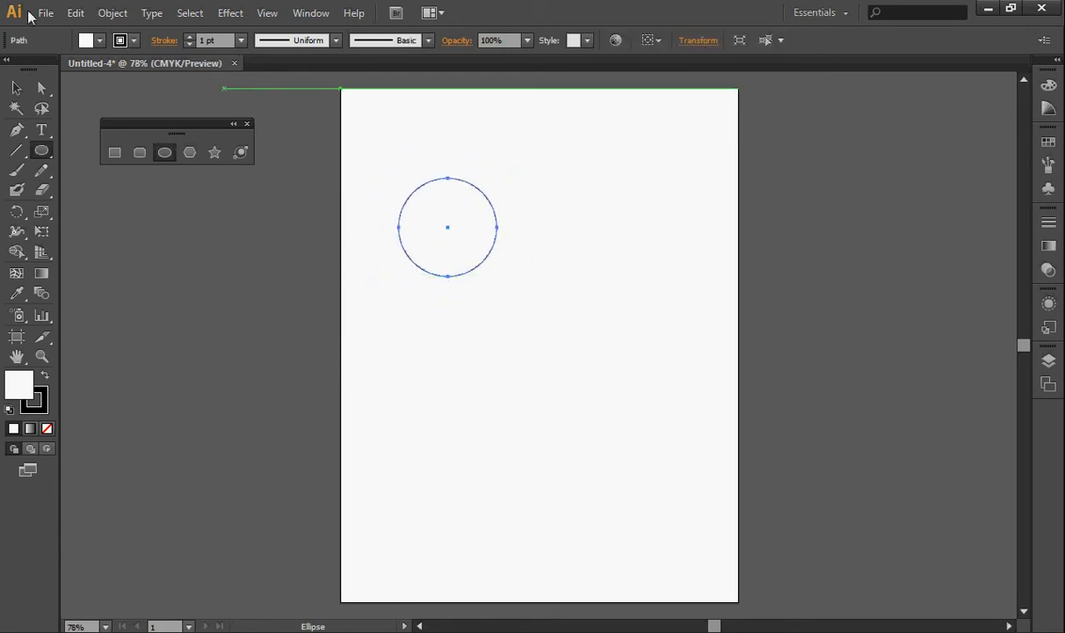
Increase the circle's stroke weight to 15 pt.
left_click(188, 37)
left_click(188, 37)
left_click(188, 37)
left_click(188, 37)
left_click(188, 37)
left_click(188, 37)
left_click(188, 37)
left_click(188, 37)
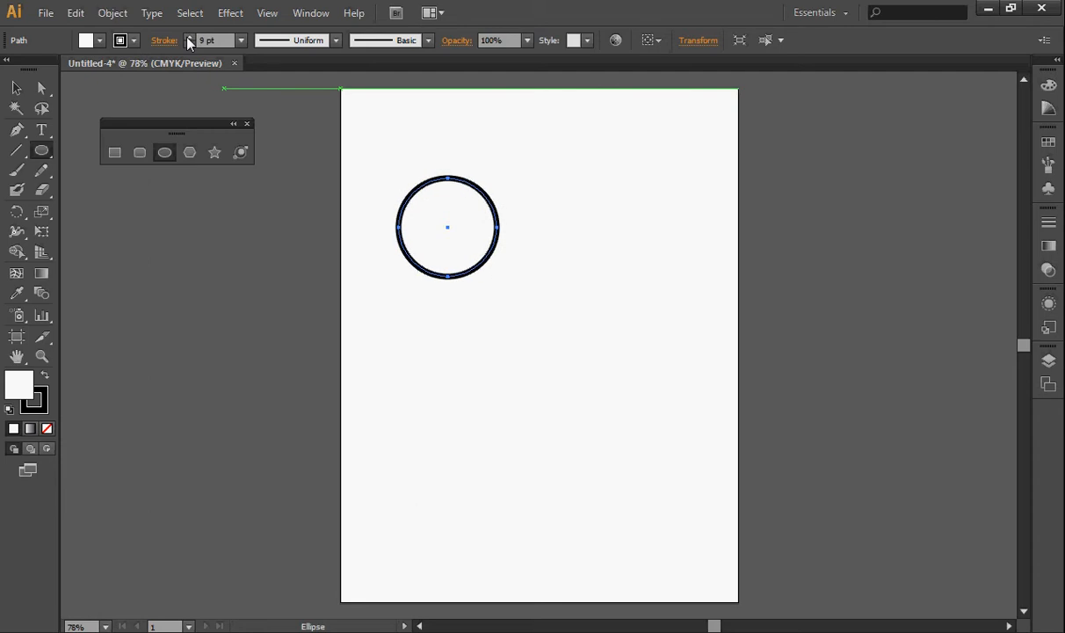
left_click(188, 36)
left_click(188, 37)
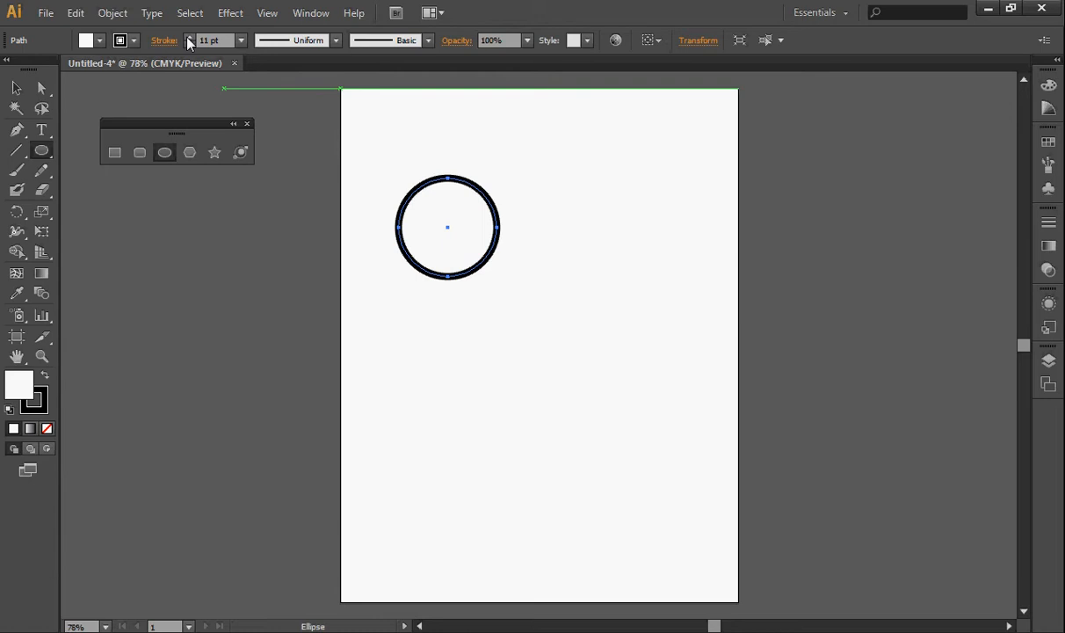
left_click(188, 37)
left_click(188, 37)
left_click(188, 37)
left_click(188, 37)
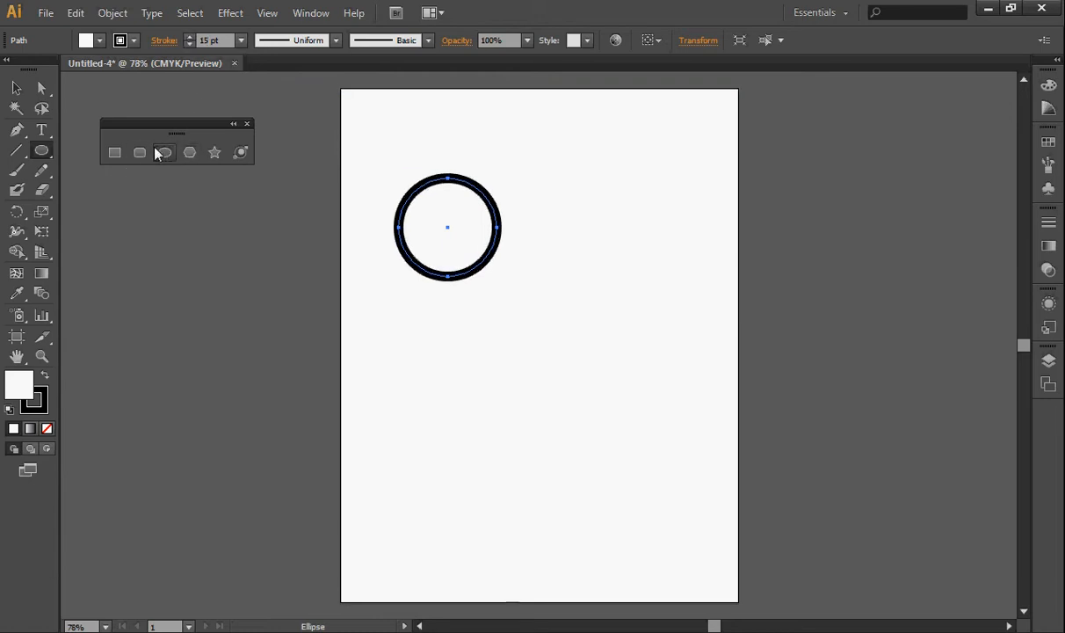
Fill the circle with dark red and set its stroke to none.
left_click(99, 40)
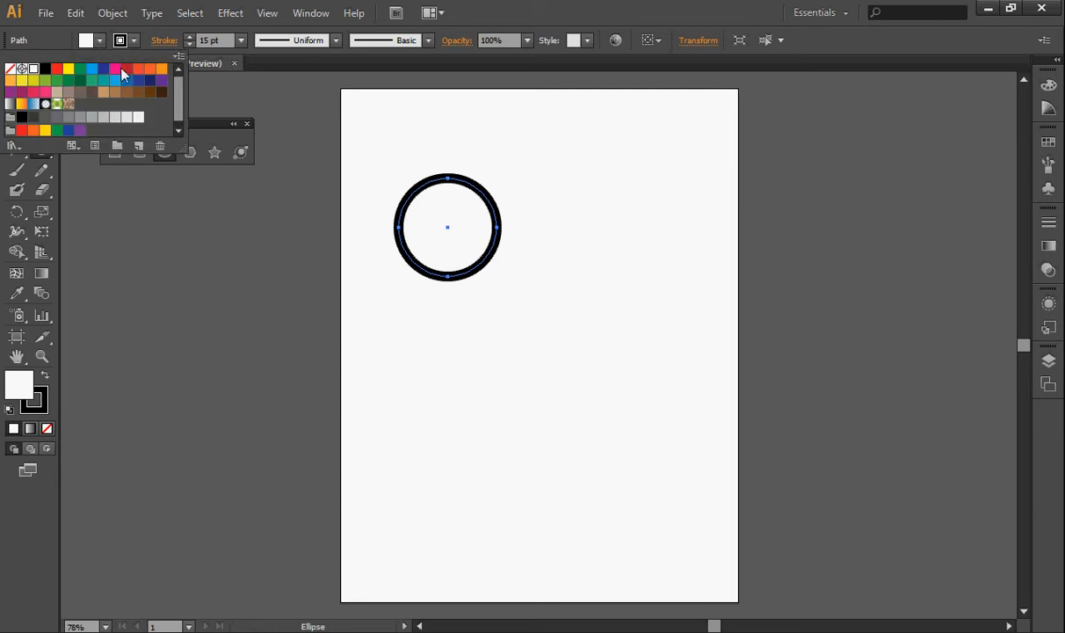
left_click(127, 69)
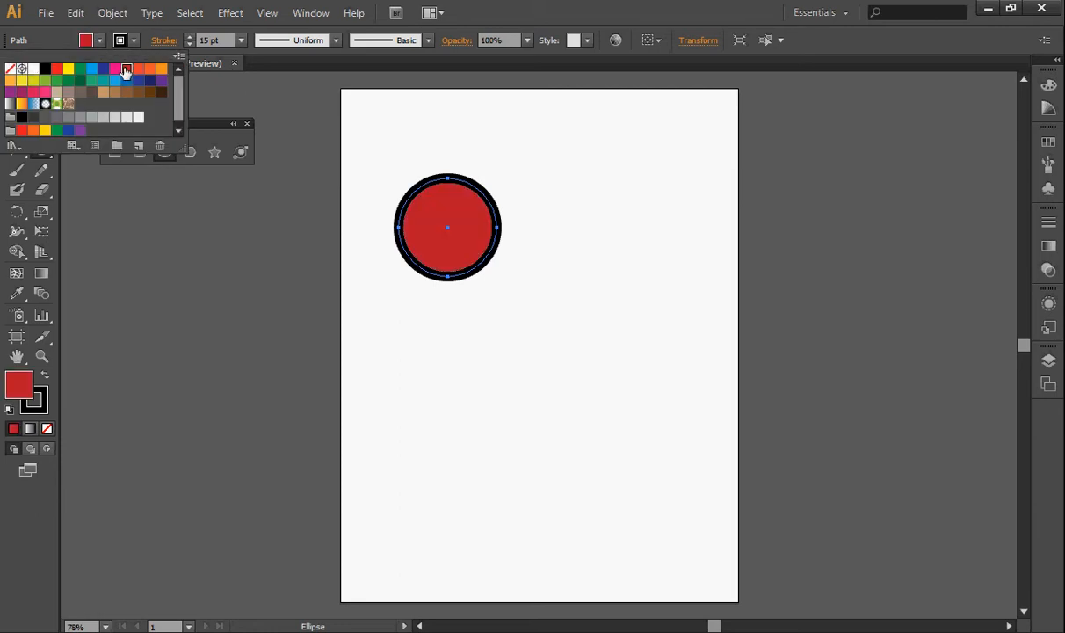
left_click(133, 41)
left_click(133, 41)
left_click(133, 42)
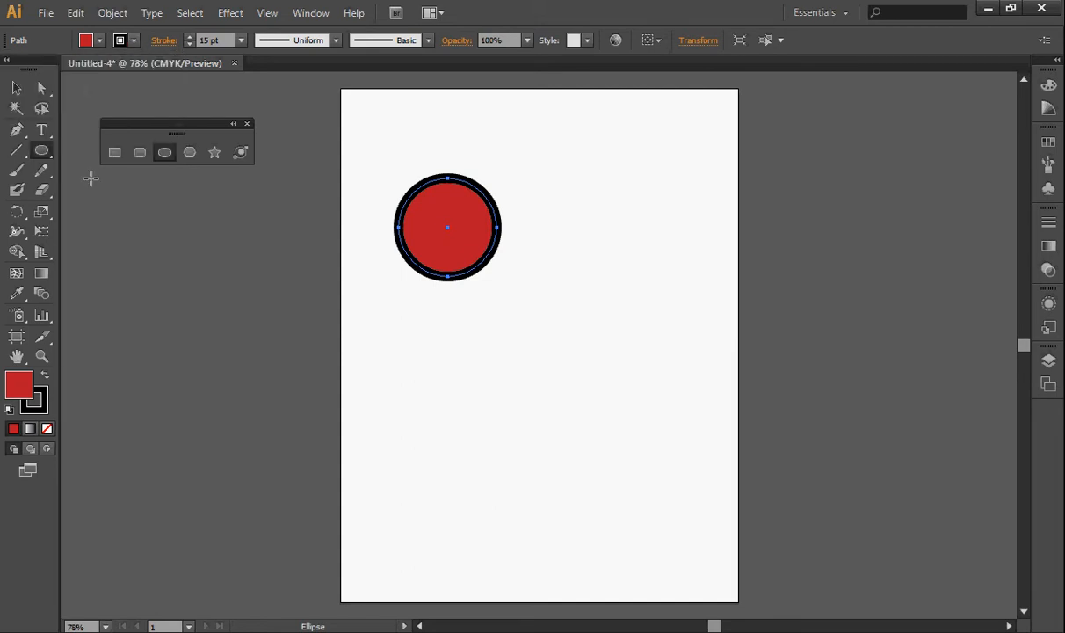
left_click(39, 408)
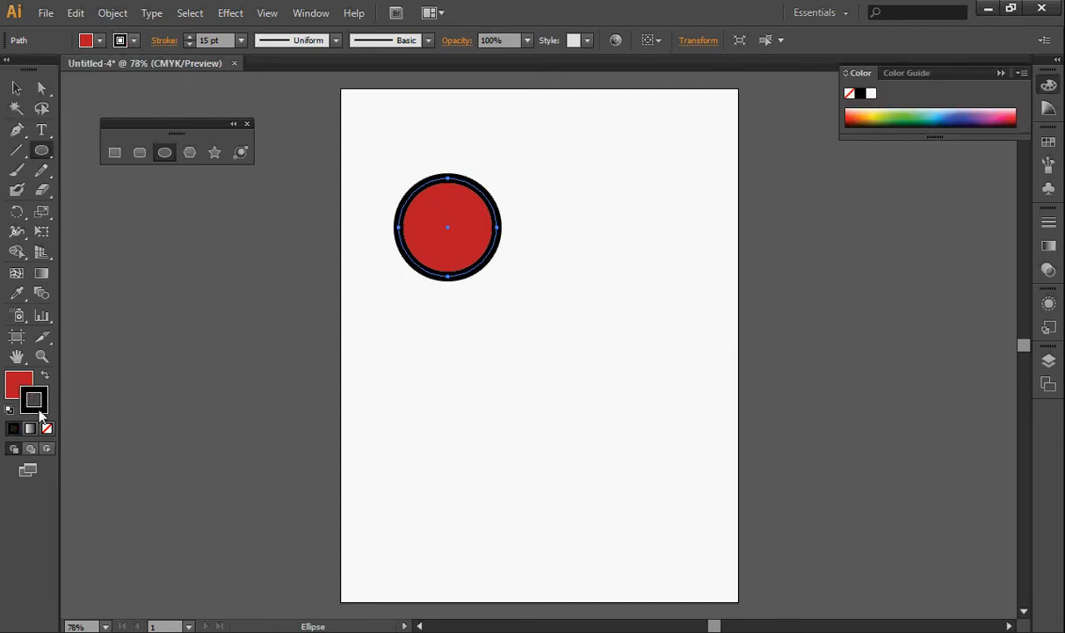
left_click(46, 428)
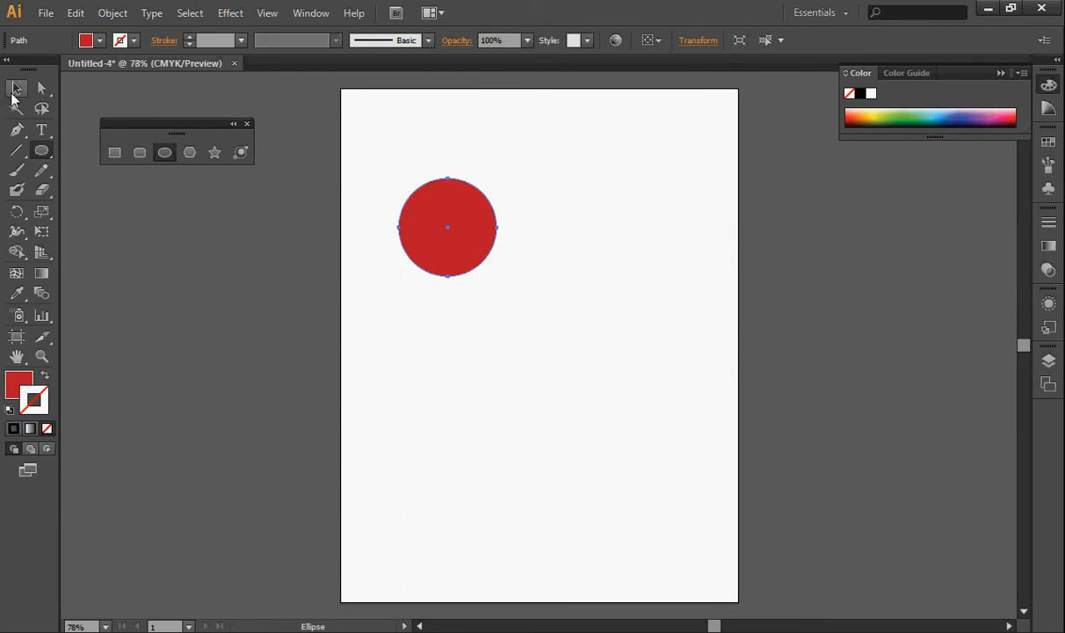
Move the circle across the artboard and back, leaving it slightly right of its starting place.
left_click(14, 89)
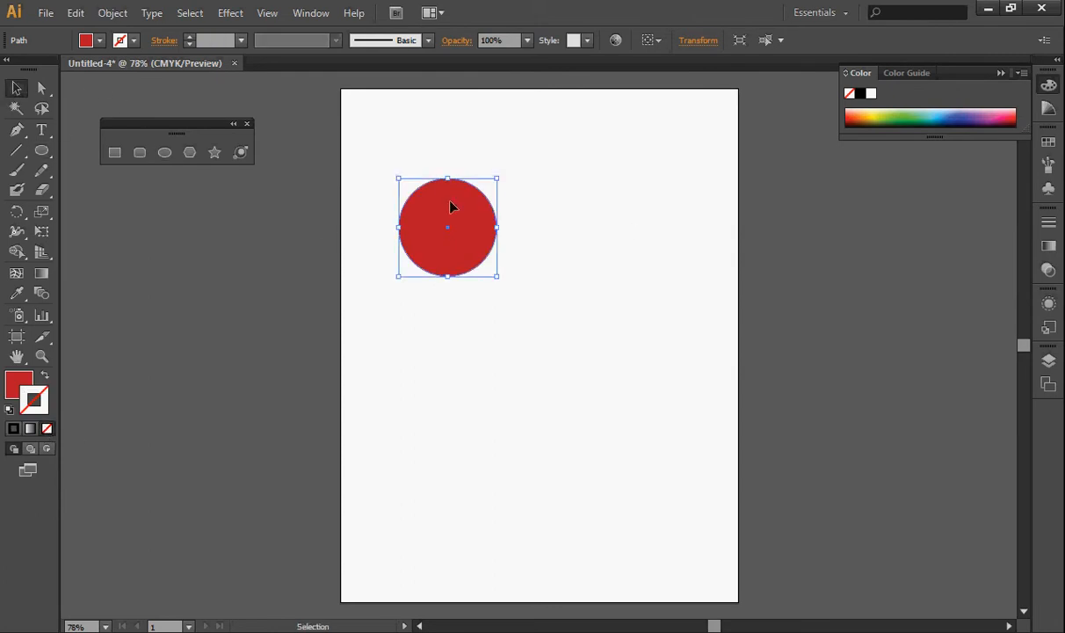
left_click_drag(467, 211, 631, 210)
left_click_drag(616, 216, 457, 224)
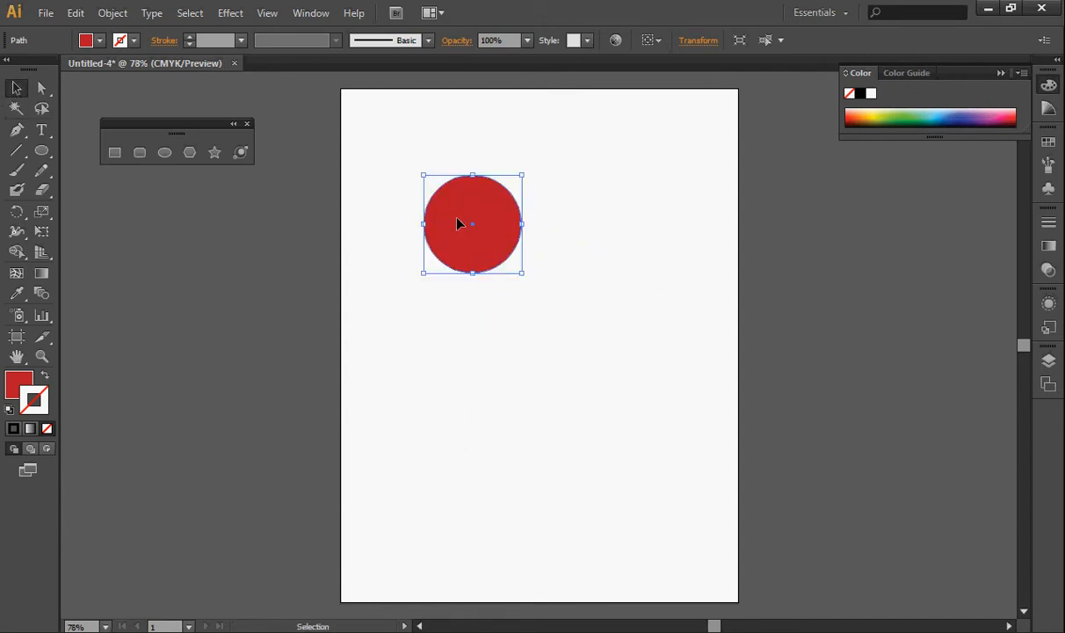
Draw a long thin rectangle extending right from the circle's centre and, with the Star tool, a large triangle over it.
left_click(115, 152)
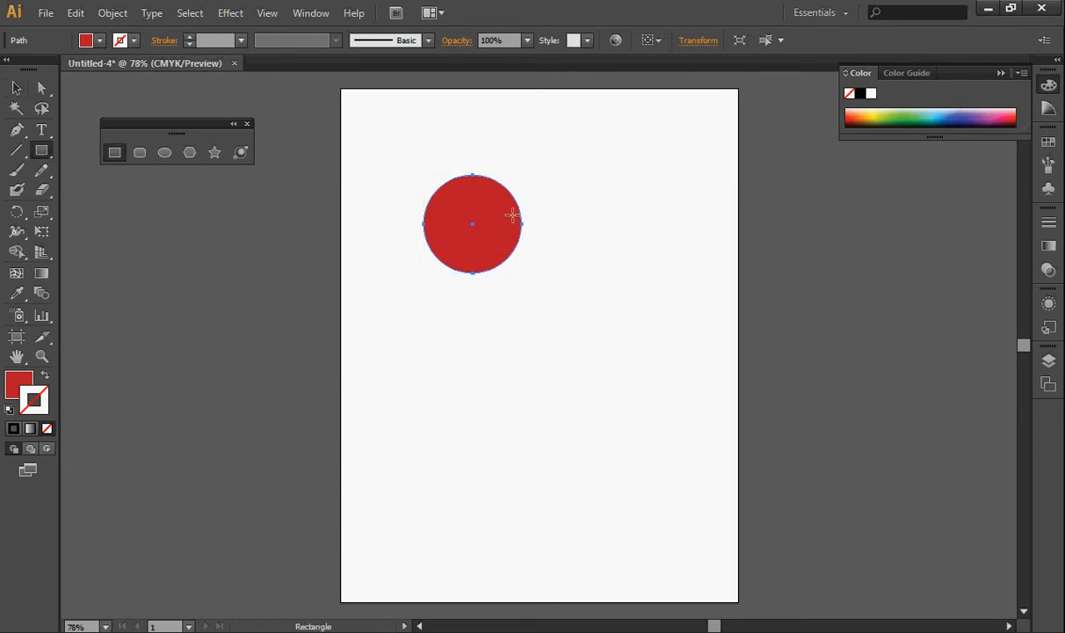
left_click_drag(472, 225, 691, 255)
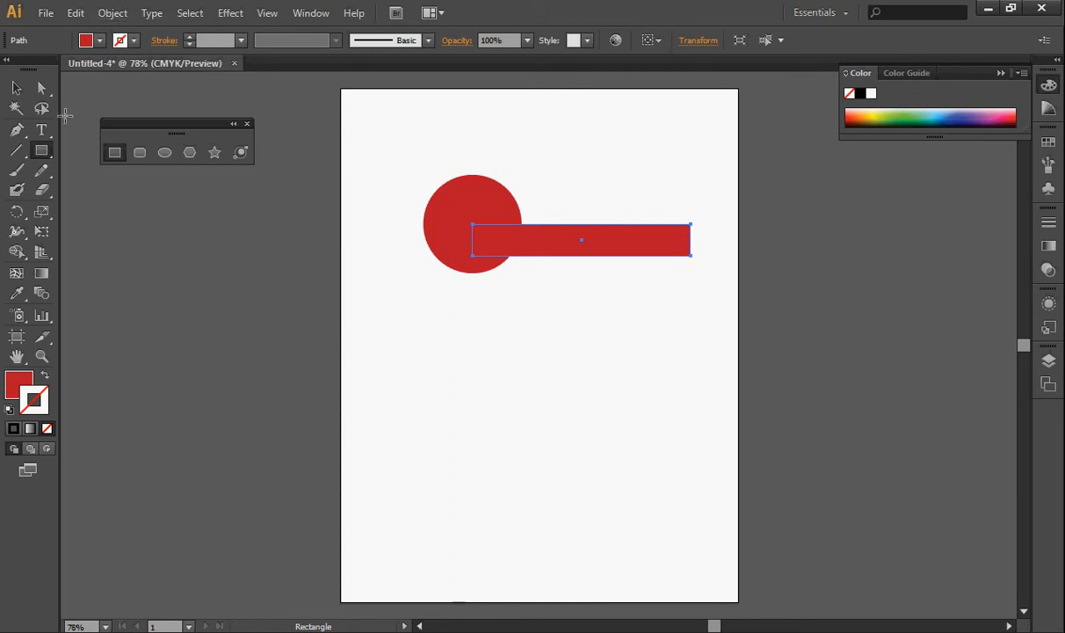
left_click(217, 155)
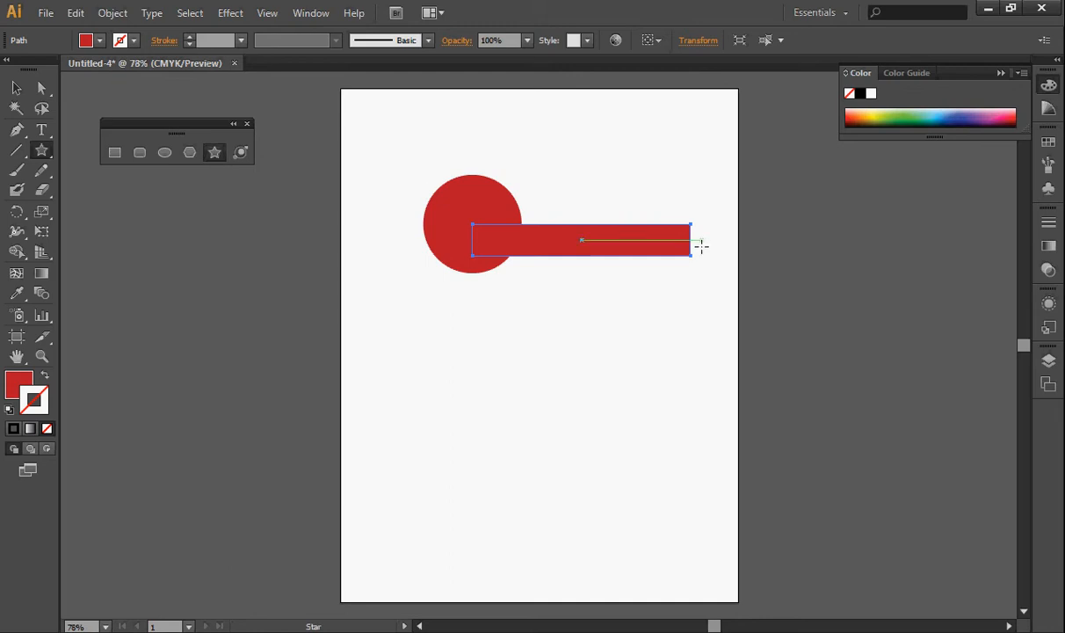
left_click_drag(607, 245, 602, 345)
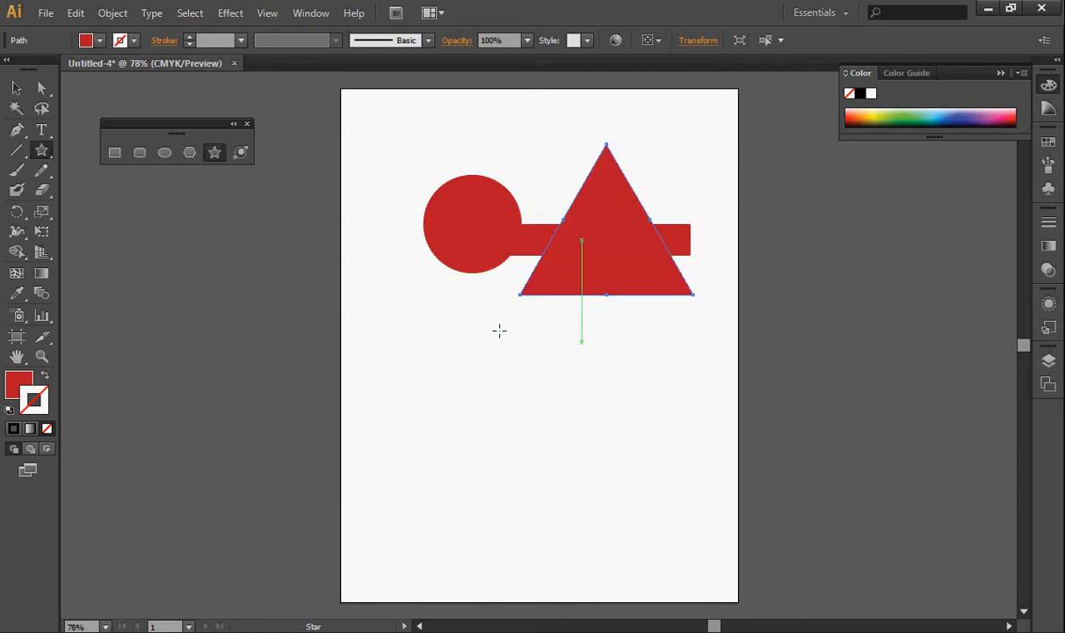
Move the triangle down and left so only its tip overlaps the rectangle.
key("v")
left_click_drag(667, 274, 606, 324)
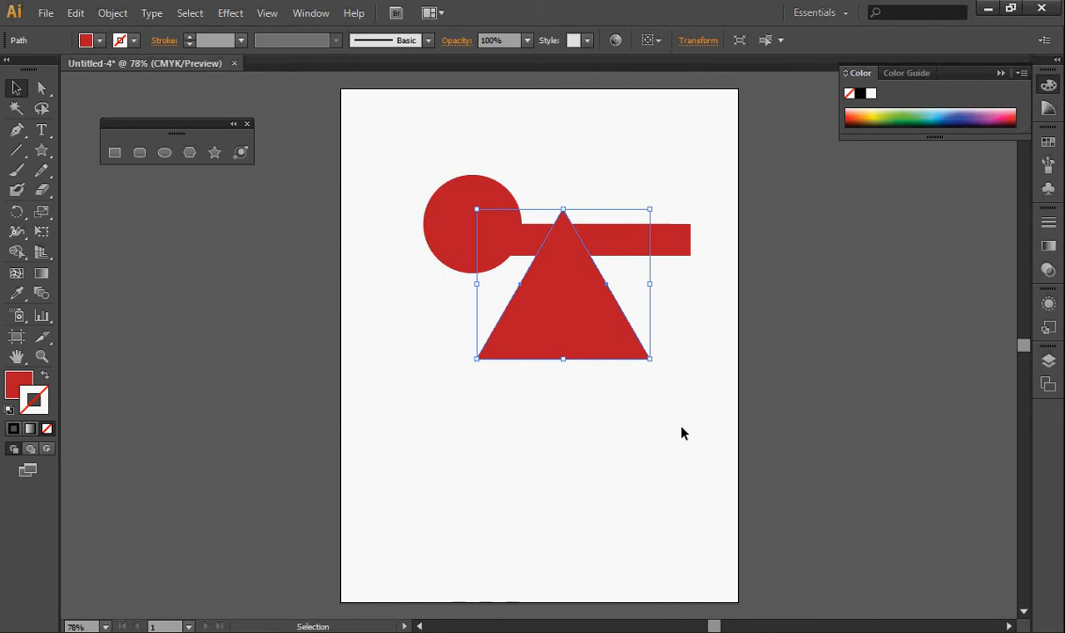
left_click(709, 414)
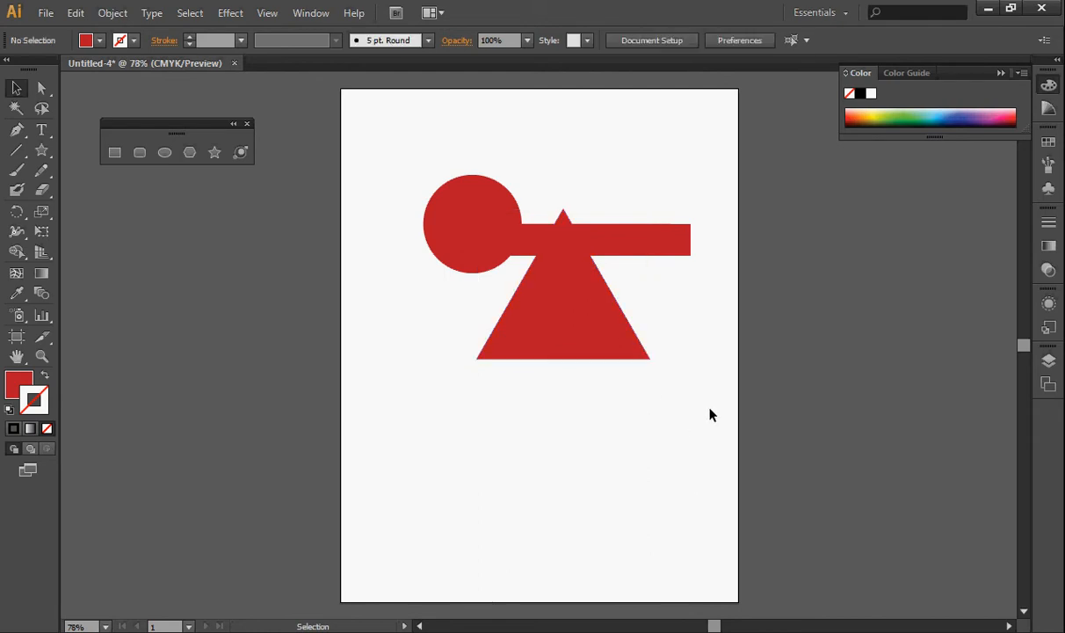
Group the circle, rectangle and triangle.
left_click(542, 317)
left_click(596, 244)
left_click(441, 208)
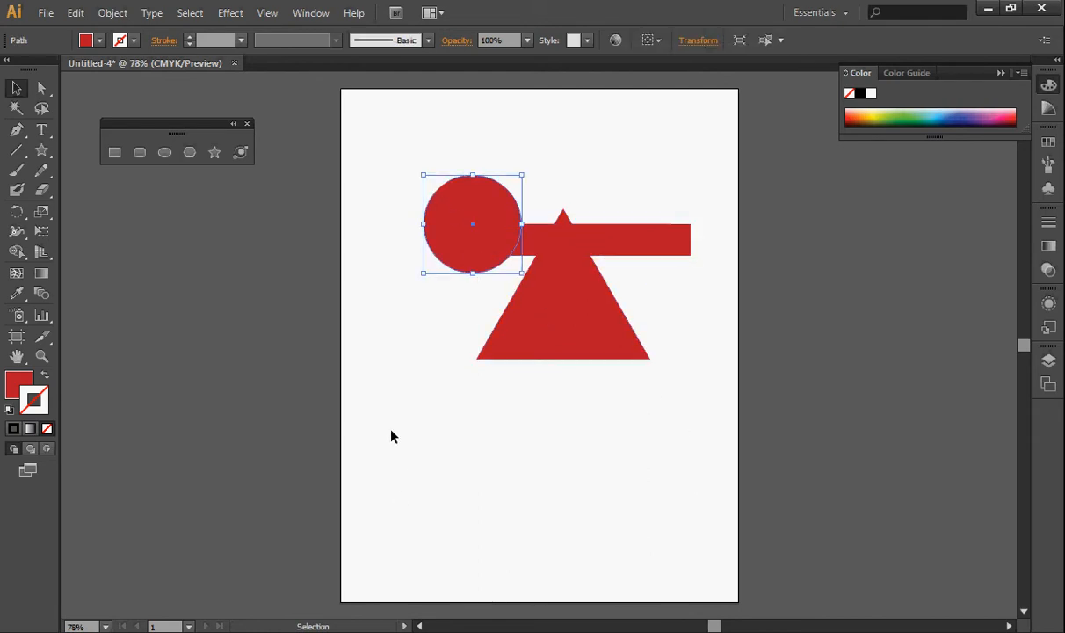
left_click(407, 429)
left_click_drag(389, 136, 722, 436)
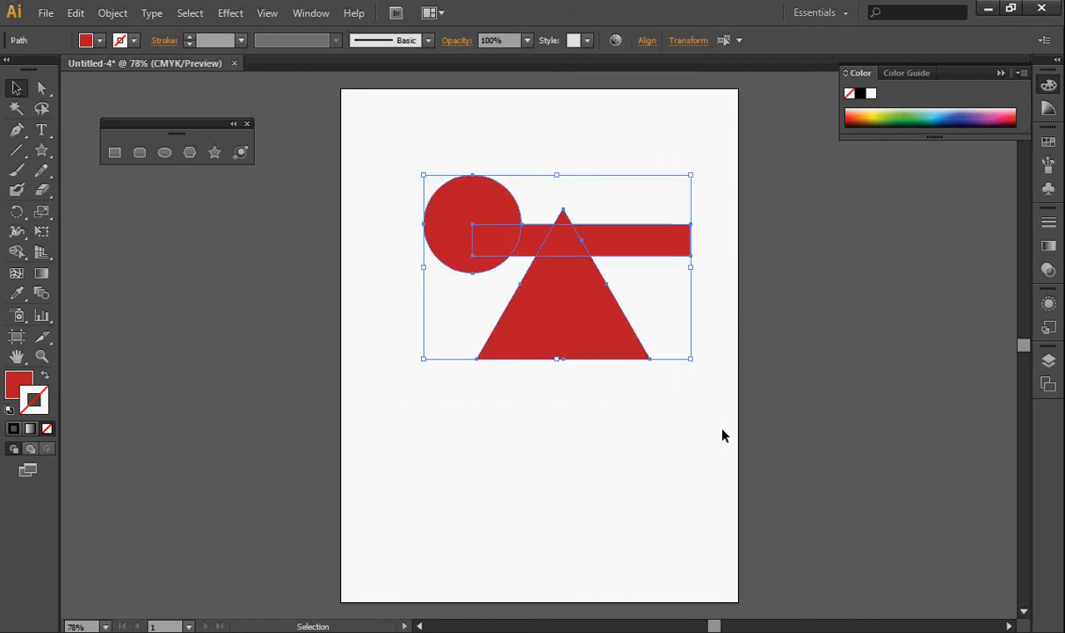
left_click(113, 13)
left_click(145, 77)
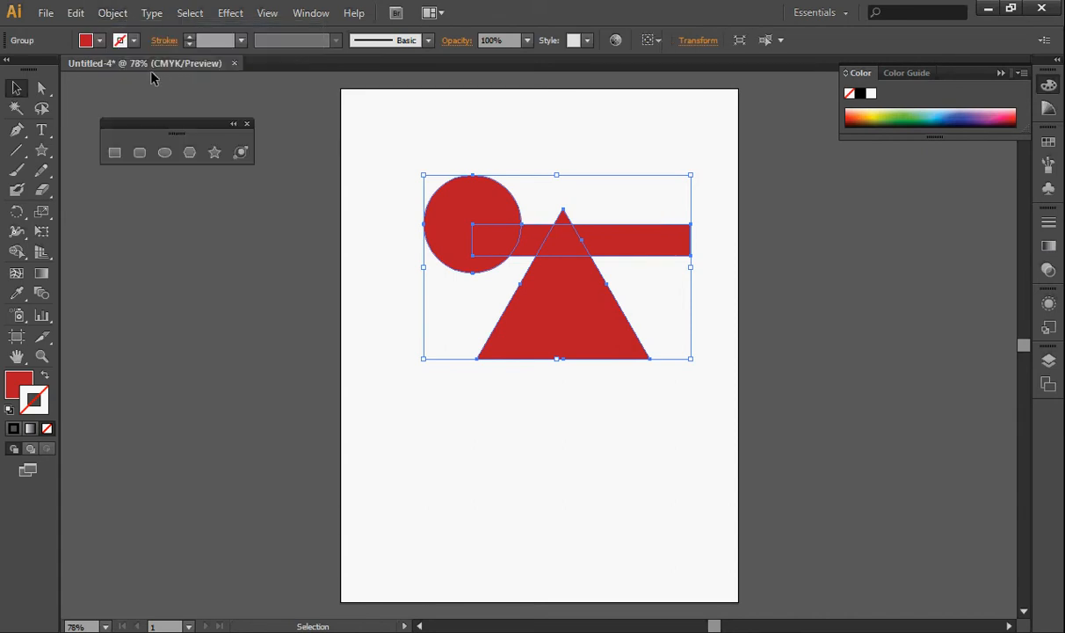
left_click(774, 299)
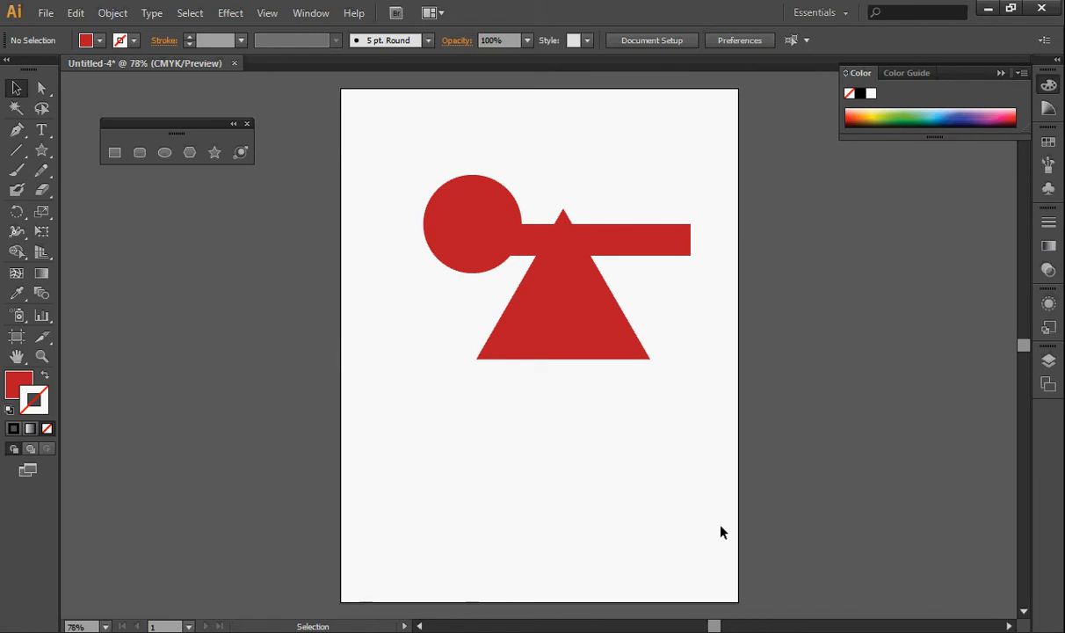
Move the grouped shapes as one unit up and left towards the top of the artboard.
left_click(578, 350)
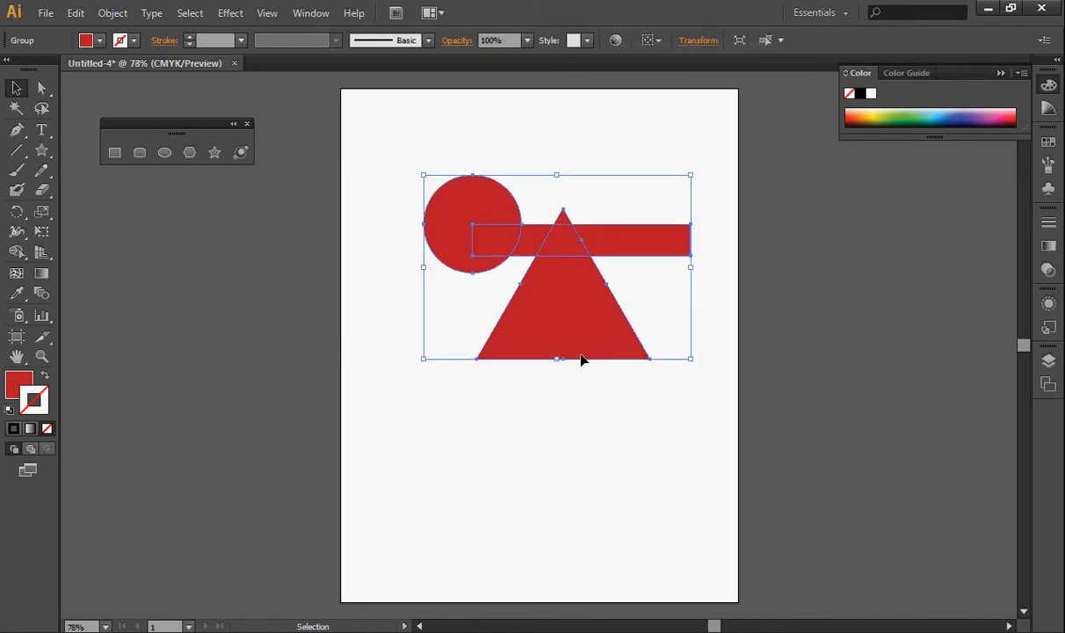
left_click(633, 486)
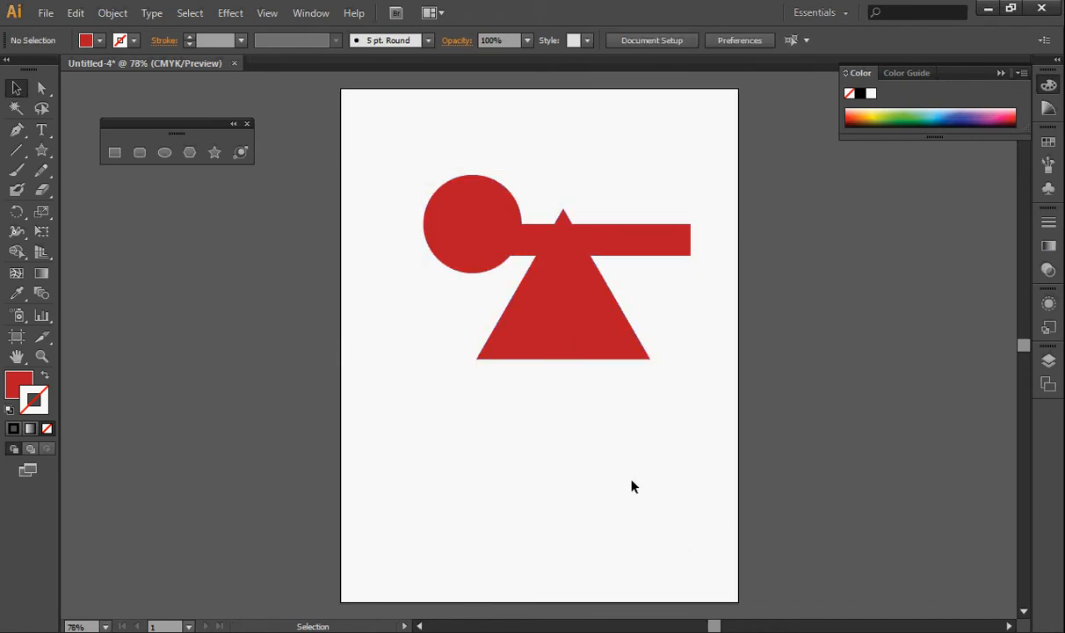
left_click_drag(583, 358, 506, 326)
left_click_drag(506, 326, 568, 313)
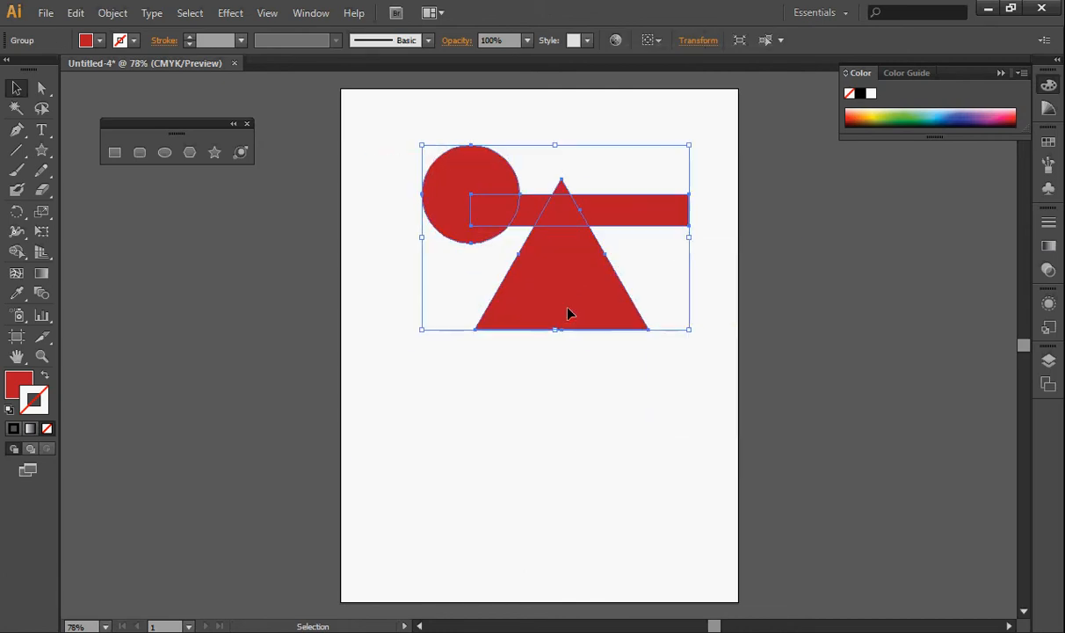
left_click(610, 439)
left_click_drag(554, 310, 527, 276)
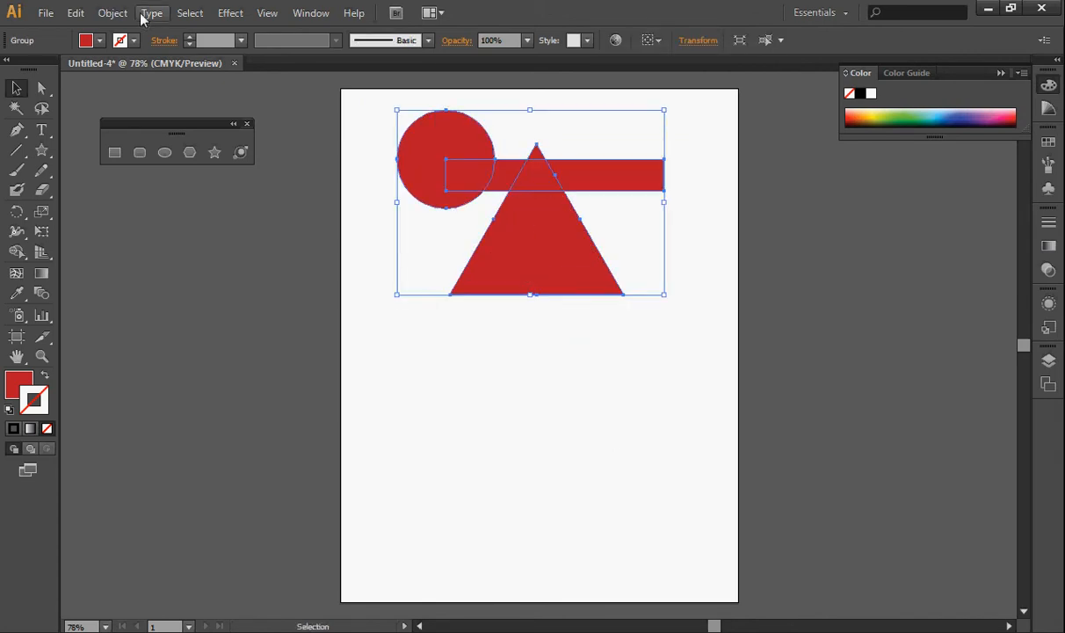
Ungroup the circle, rectangle and triangle.
left_click(109, 12)
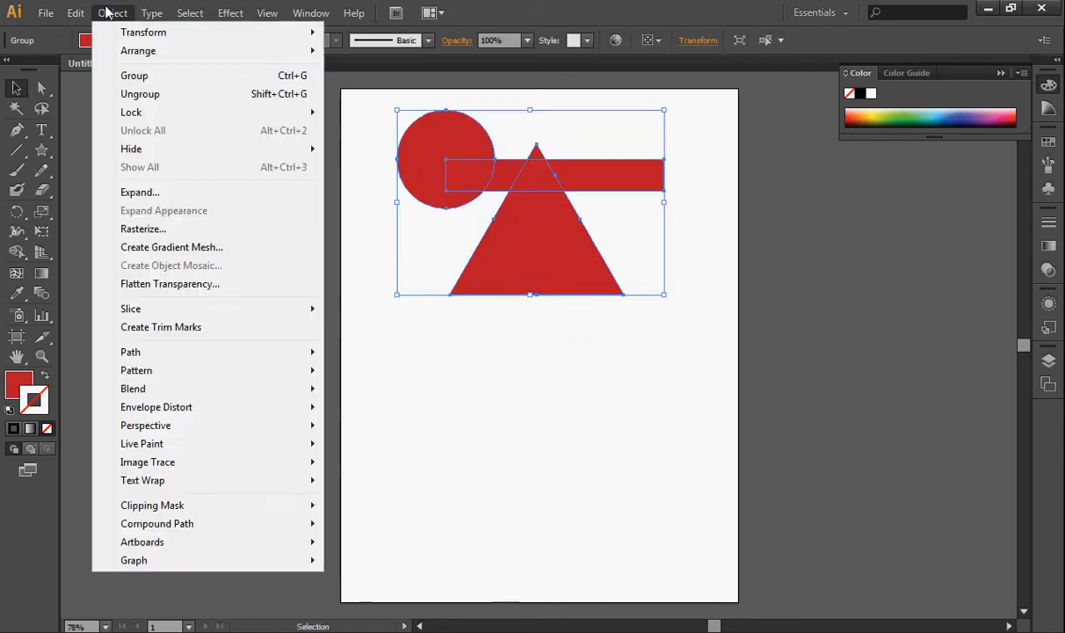
left_click(141, 94)
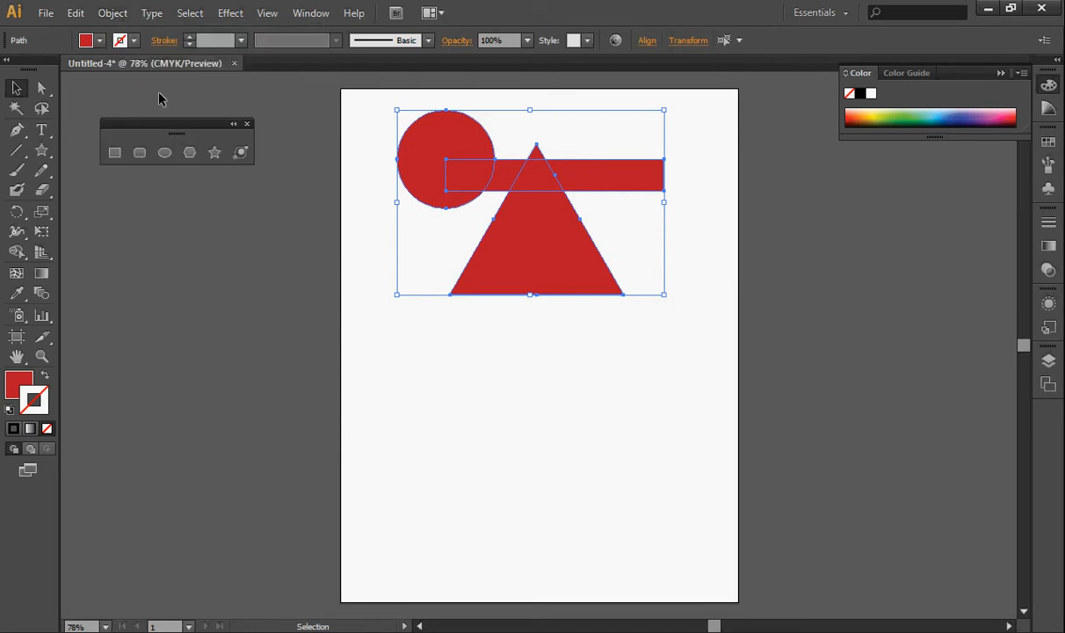
left_click(613, 471)
Move the triangle, rectangle and circle down one by one, keeping the rectangle across the triangle's tip and starting at the circle's centre.
left_click(515, 272)
left_click_drag(515, 272, 504, 299)
left_click_drag(504, 299, 488, 327)
left_click_drag(618, 179, 611, 212)
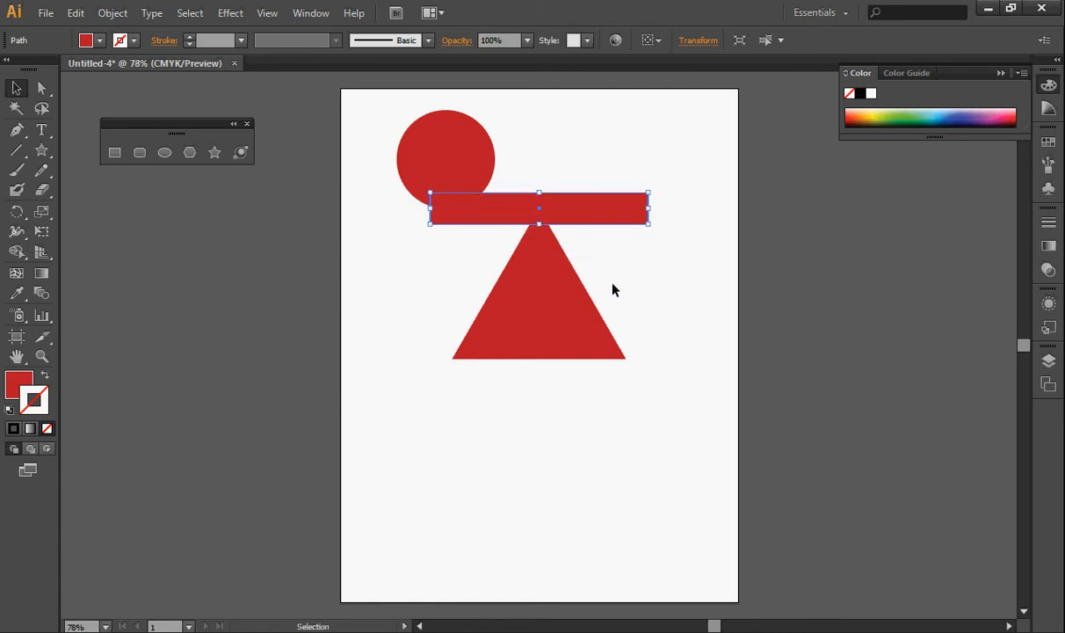
left_click_drag(475, 155, 449, 201)
left_click(416, 298)
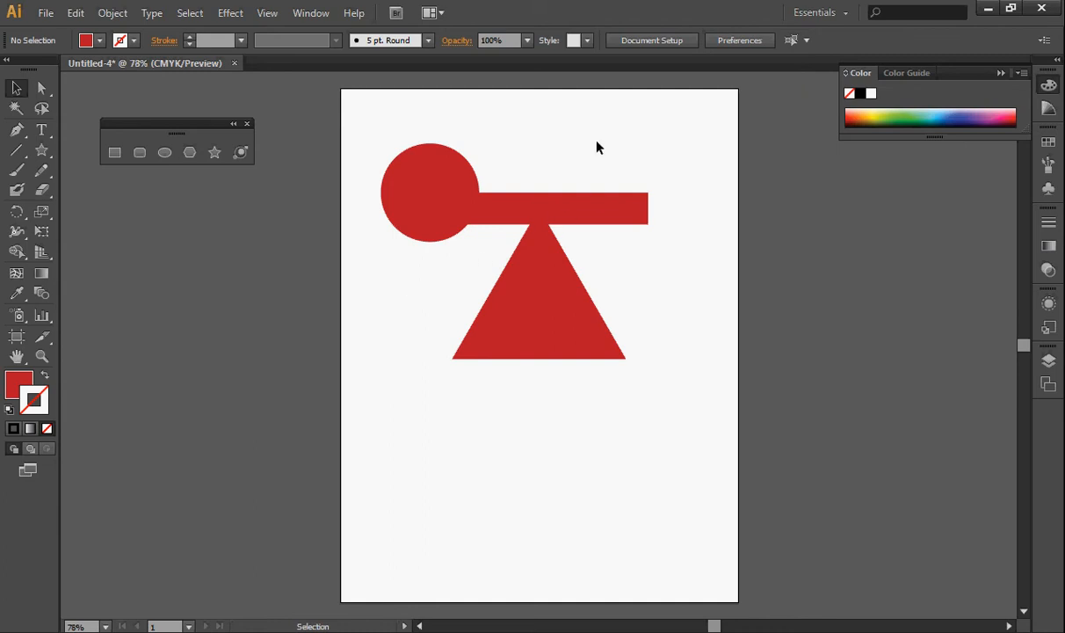
Delete the circle, rectangle and triangle, and draw a red rectangle covering the whole artboard.
left_click_drag(582, 150, 448, 284)
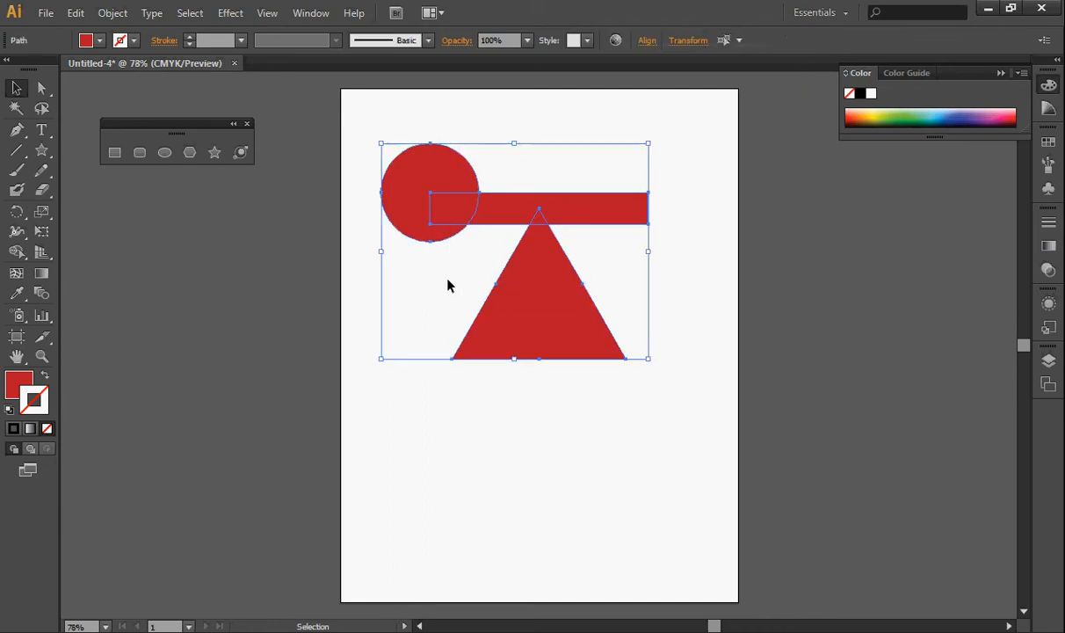
key("Delete")
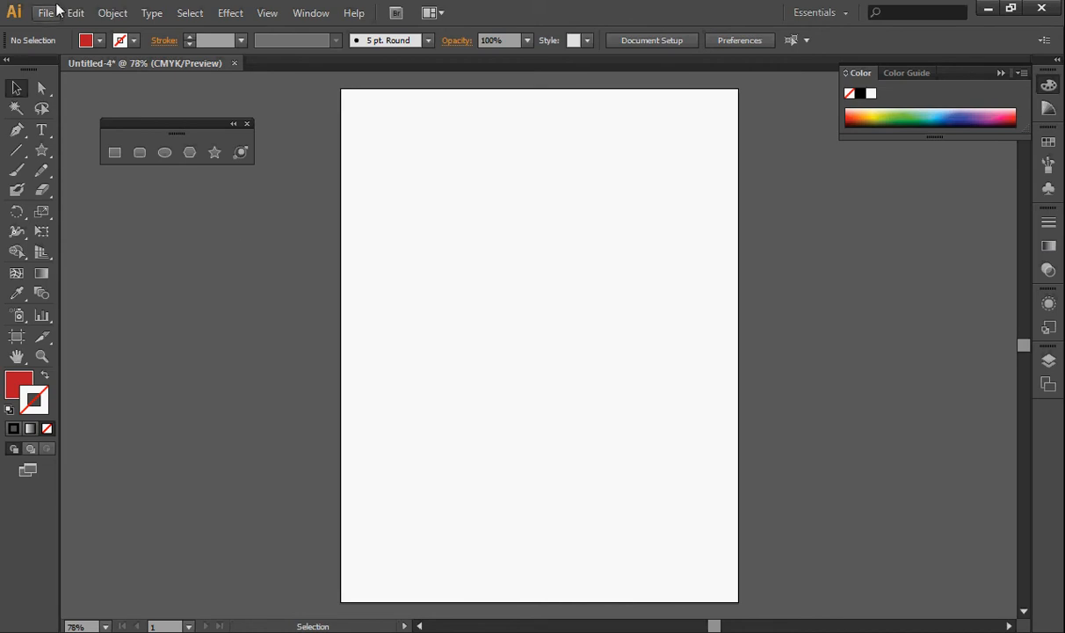
left_click(118, 152)
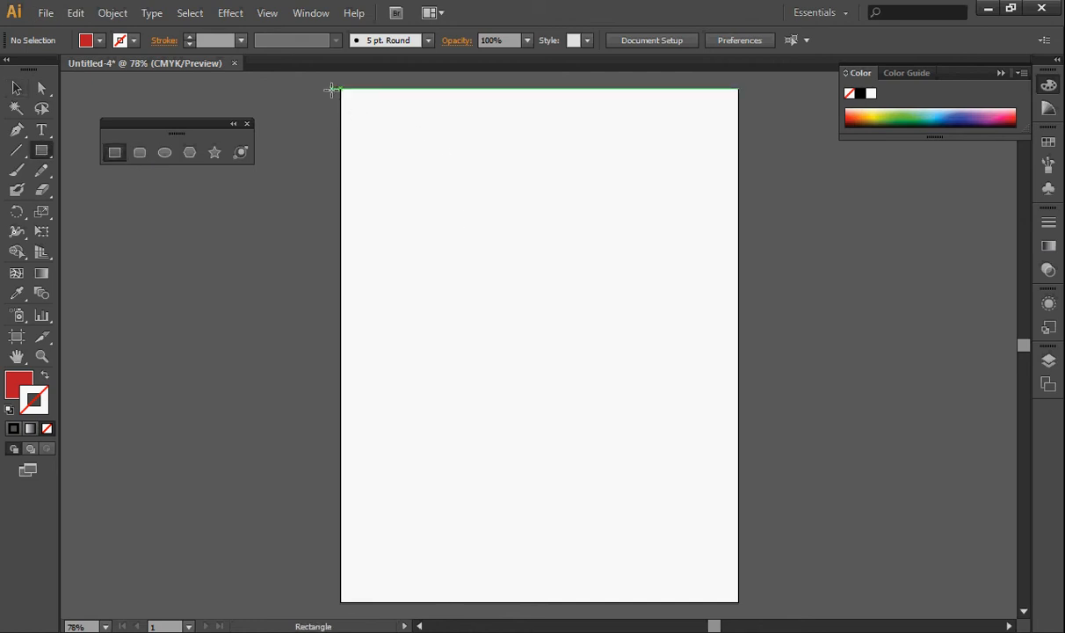
left_click_drag(341, 89, 738, 601)
left_click(17, 88)
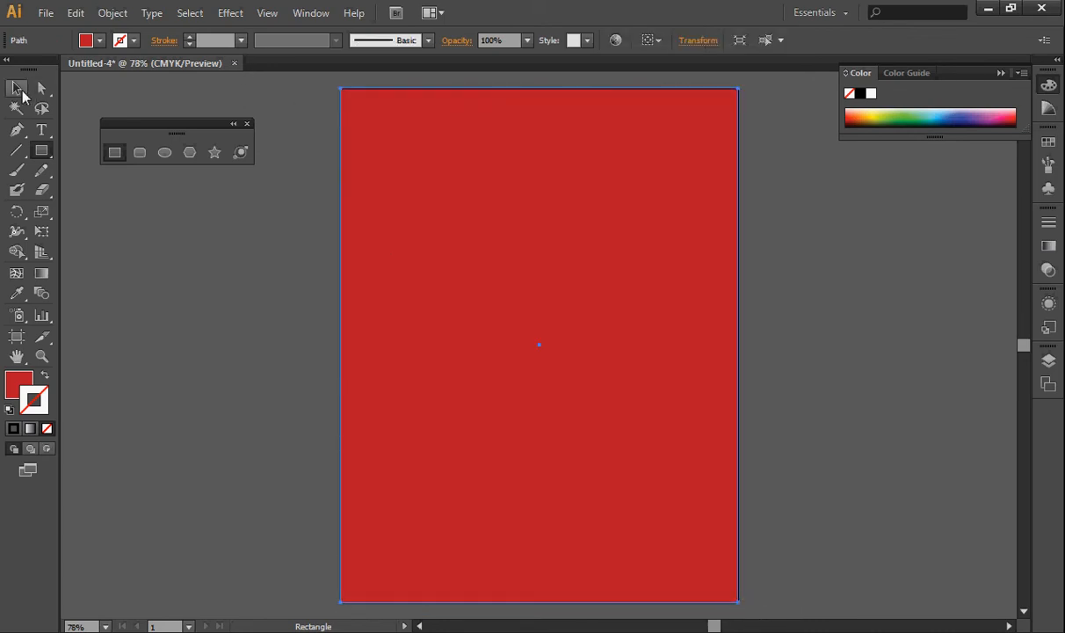
mouse_move(341, 89)
left_mouse_down()
mouse_move(508, 216)
mouse_move(342, 91)
left_mouse_up()
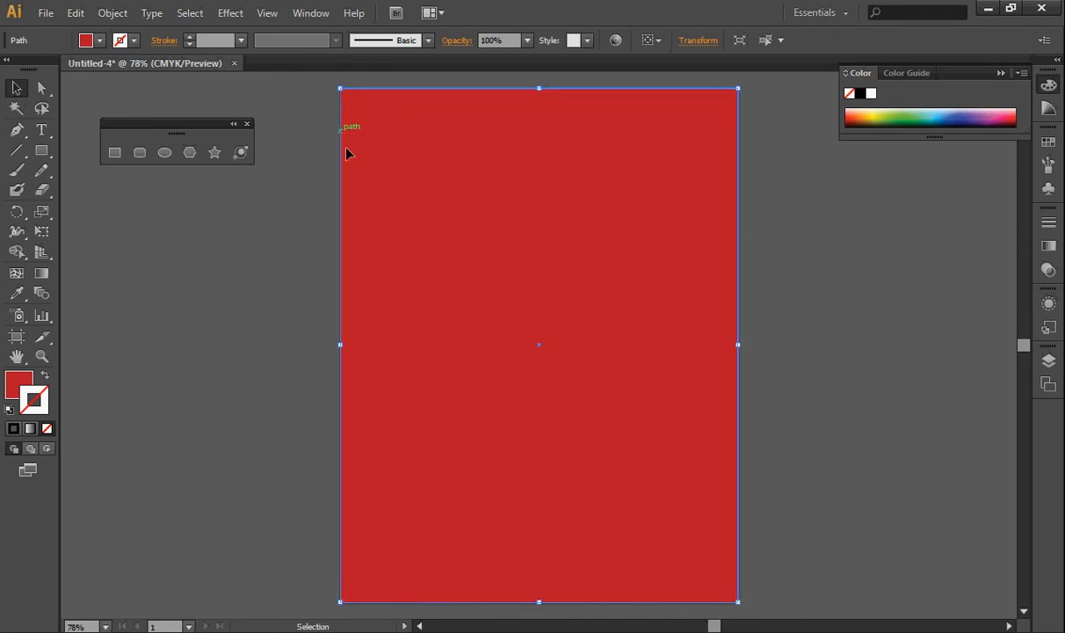
left_click(161, 385)
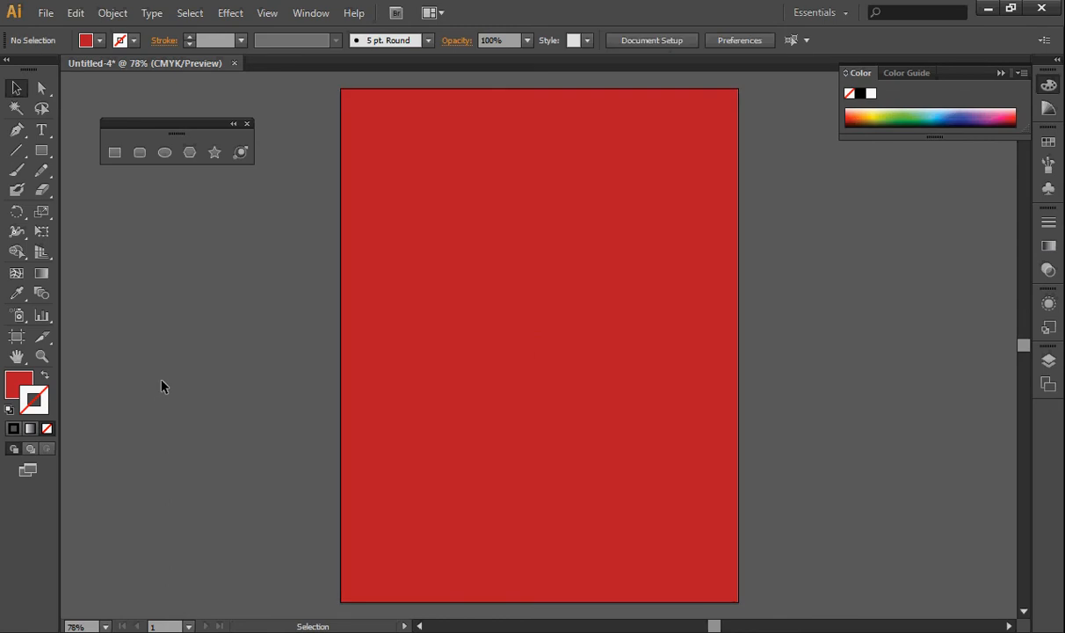
Lock the red background rectangle in place over the artboard.
left_click_drag(448, 231, 390, 139)
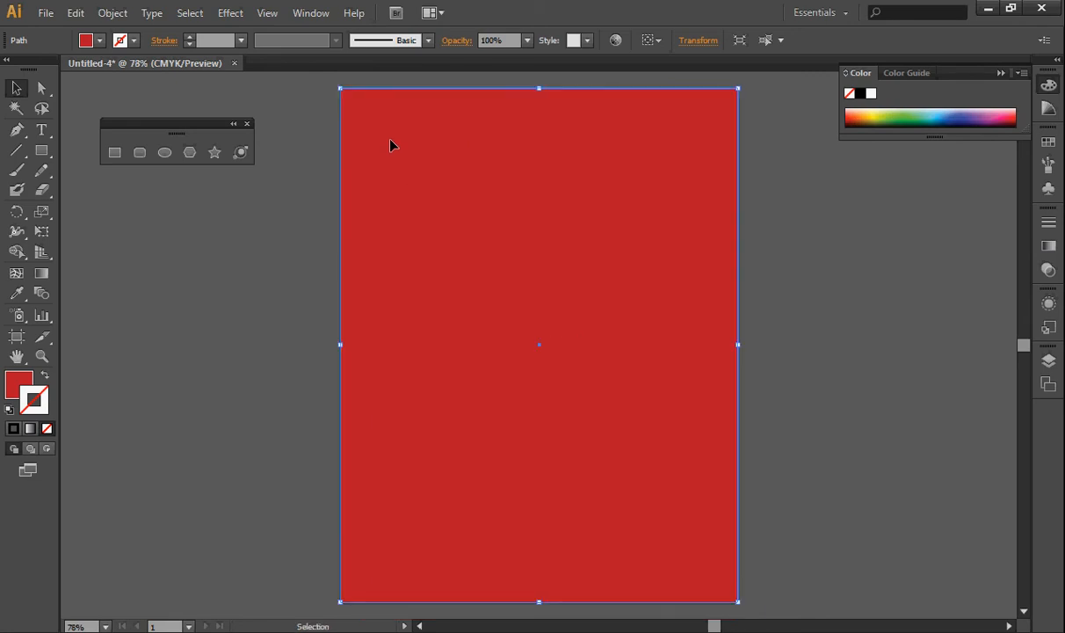
left_click(773, 229)
left_click(391, 208)
left_click(112, 13)
mouse_move(158, 111)
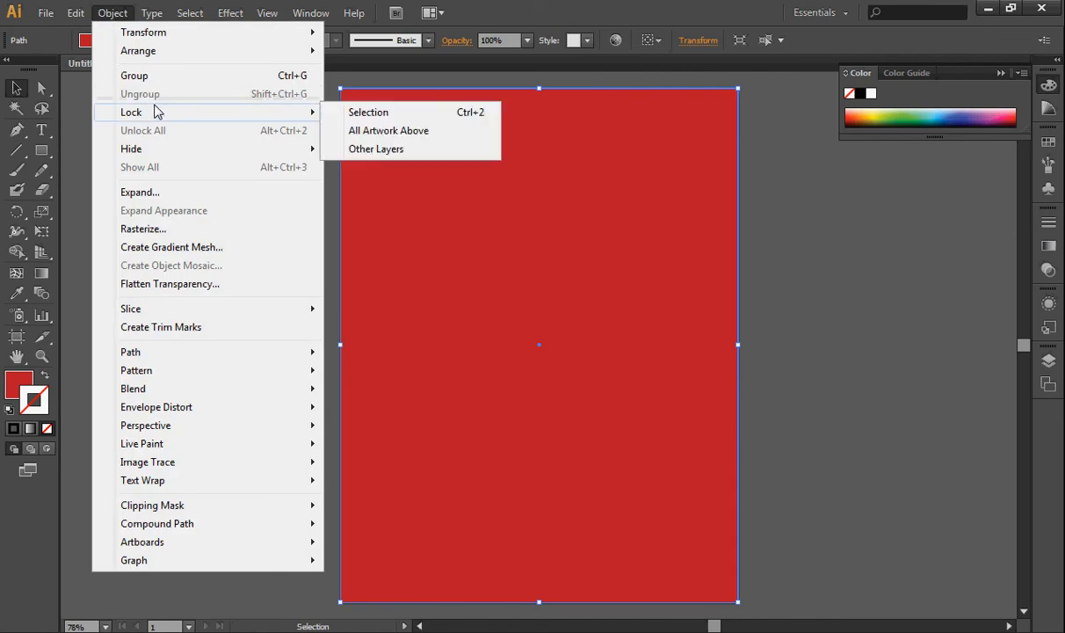
left_click(382, 114)
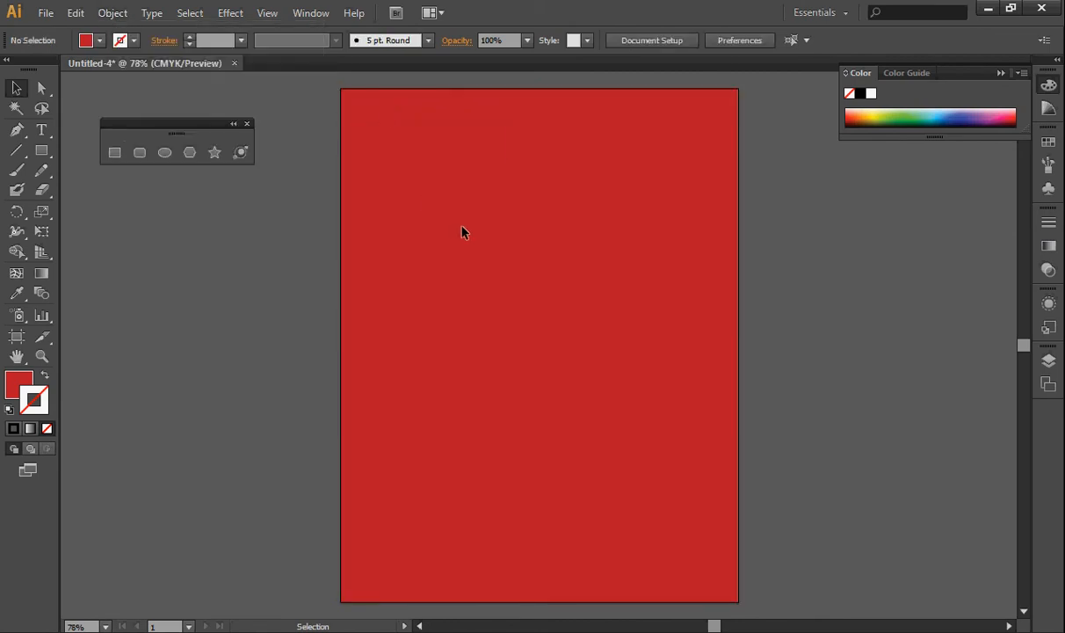
left_click(190, 152)
left_click_drag(428, 229, 622, 410)
left_click(75, 12)
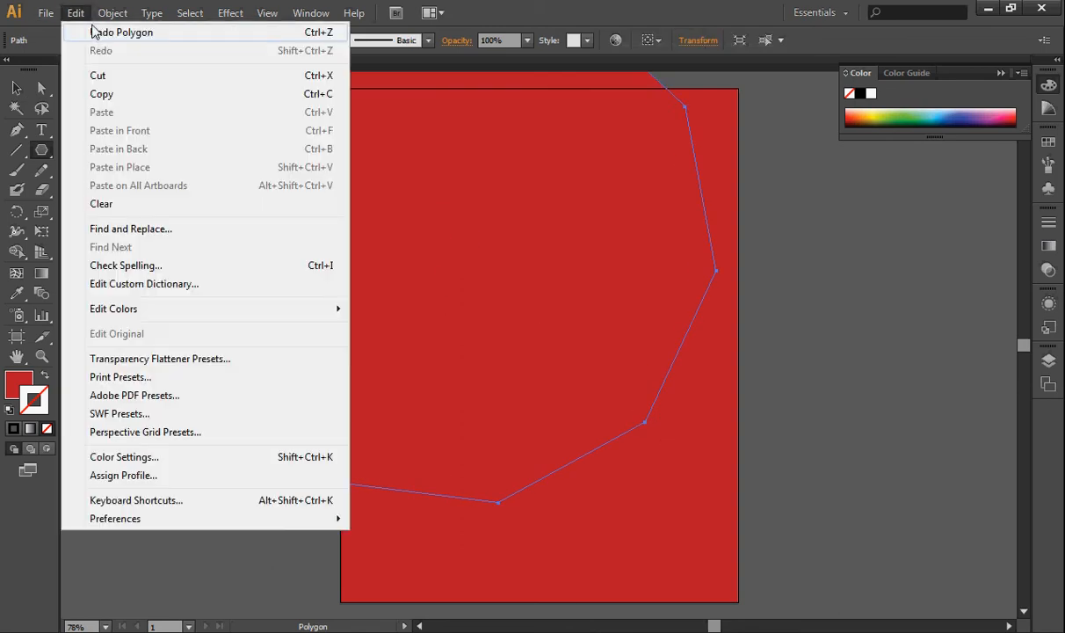
left_click(96, 34)
Draw a small ten-sided polygon in the upper-left part of the artboard and fill it with blue.
left_click_drag(395, 256, 406, 296)
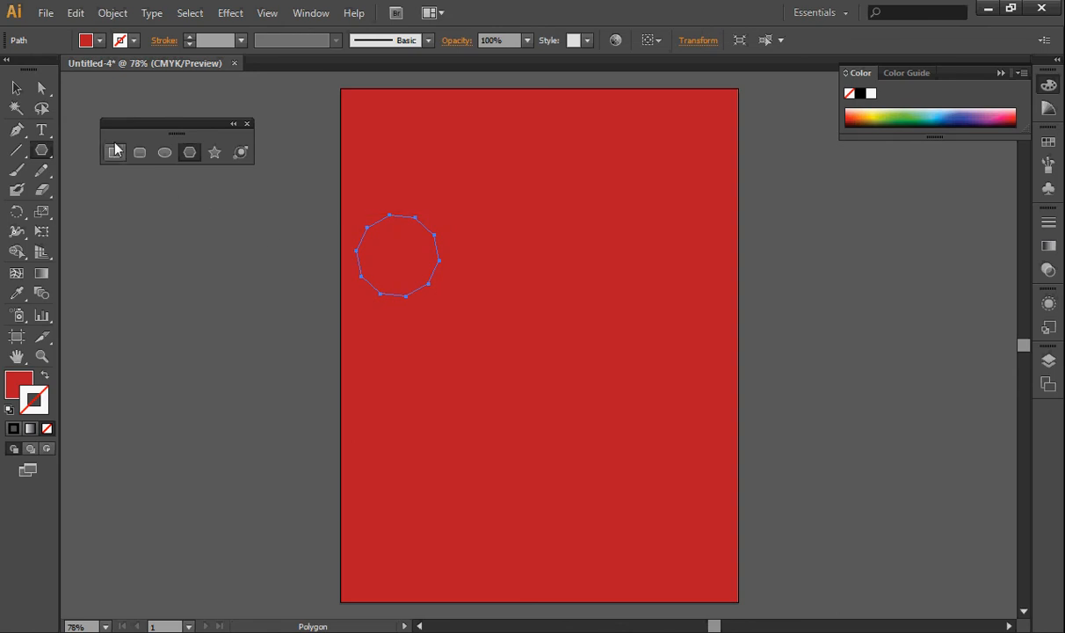
left_click(85, 41)
left_click(92, 66)
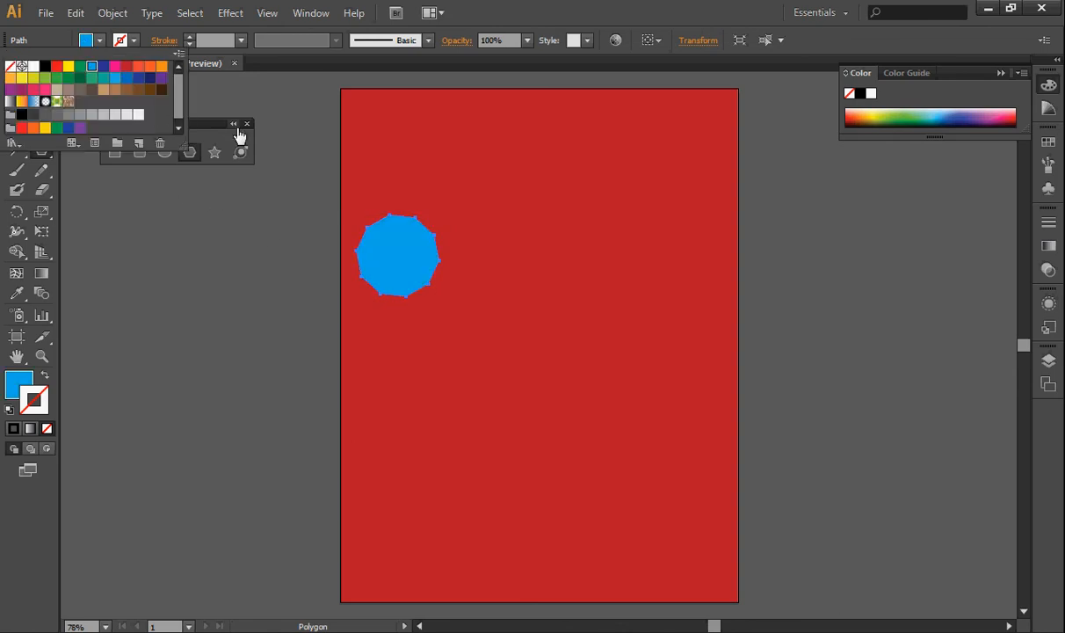
left_click(207, 122)
Draw a tall blue rounded rectangle in the artboard's lower right and a small upright blue rectangle between it and the polygon.
left_click(169, 152)
left_click(139, 152)
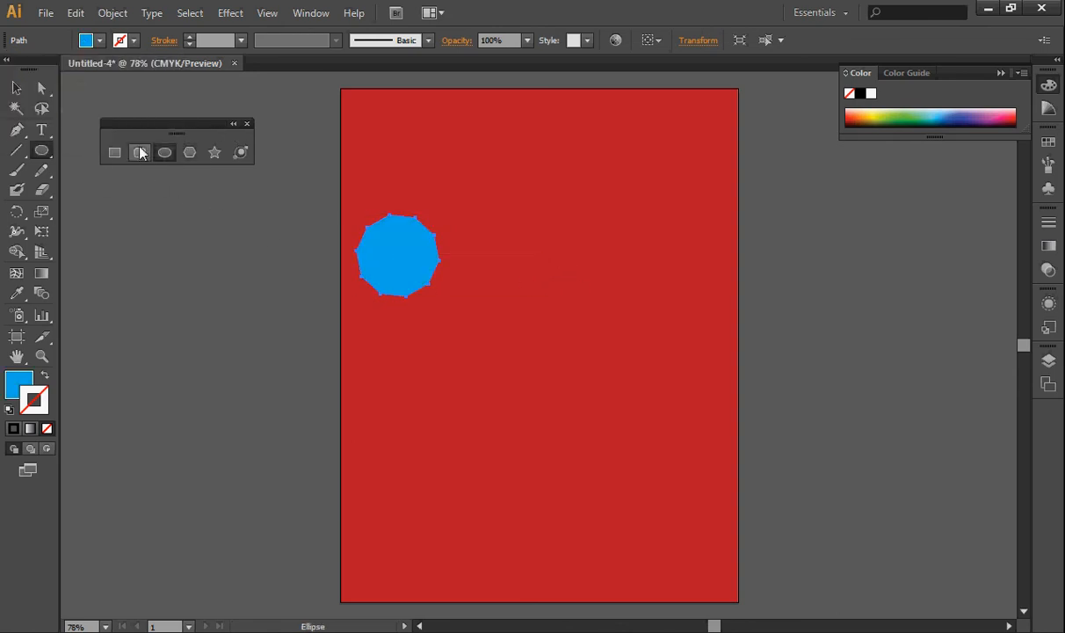
left_click_drag(583, 295, 703, 513)
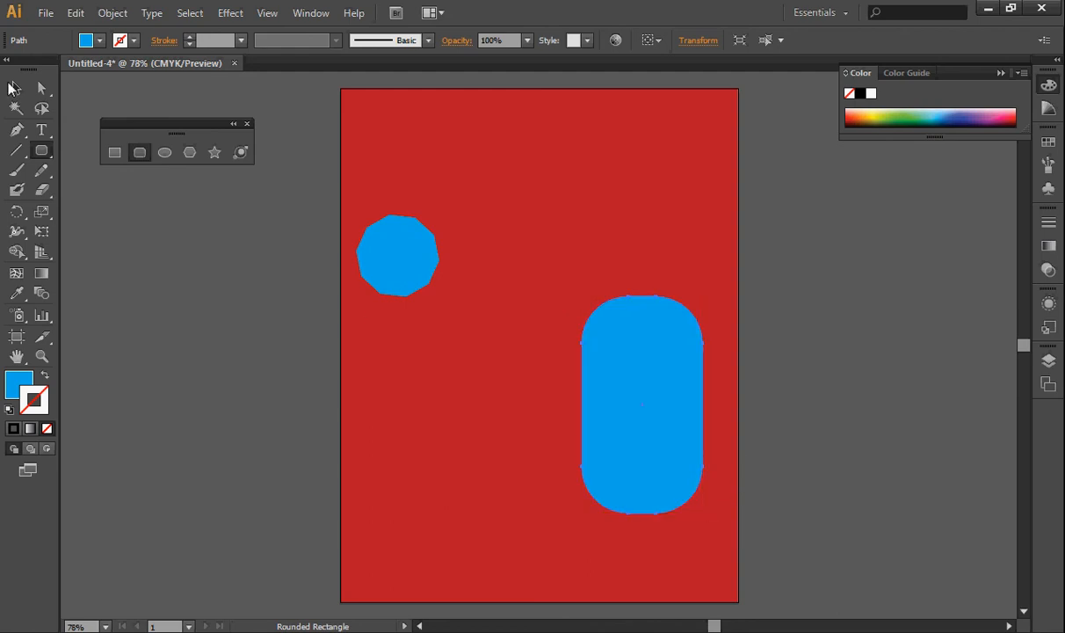
left_click(114, 152)
left_click_drag(490, 236, 542, 325)
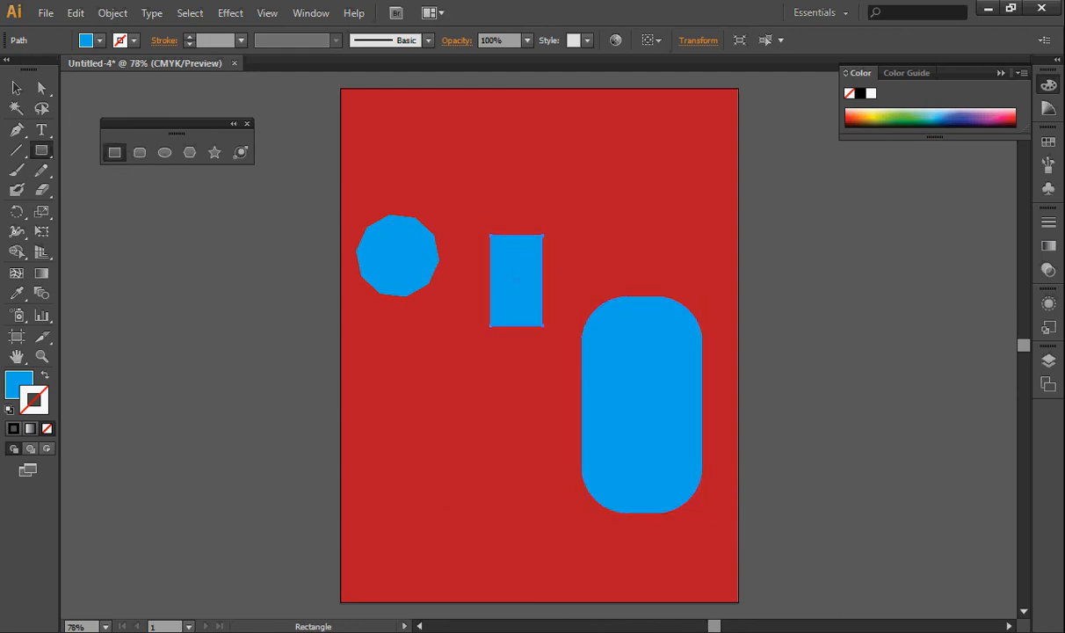
Select the three blue shapes and move them together slightly up and to the right over the locked background.
left_click(15, 88)
left_click(302, 345)
left_click_drag(263, 237, 590, 376)
left_click_drag(665, 376, 618, 314)
left_click_drag(618, 314, 638, 338)
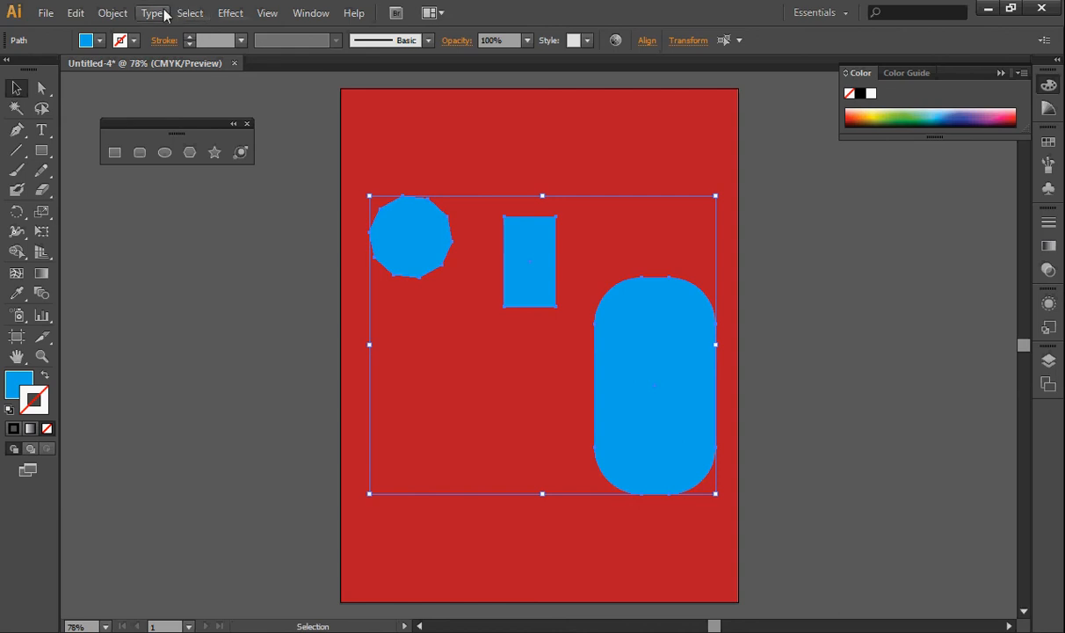
Unlock all locked objects and select the red background rectangle.
left_click(110, 14)
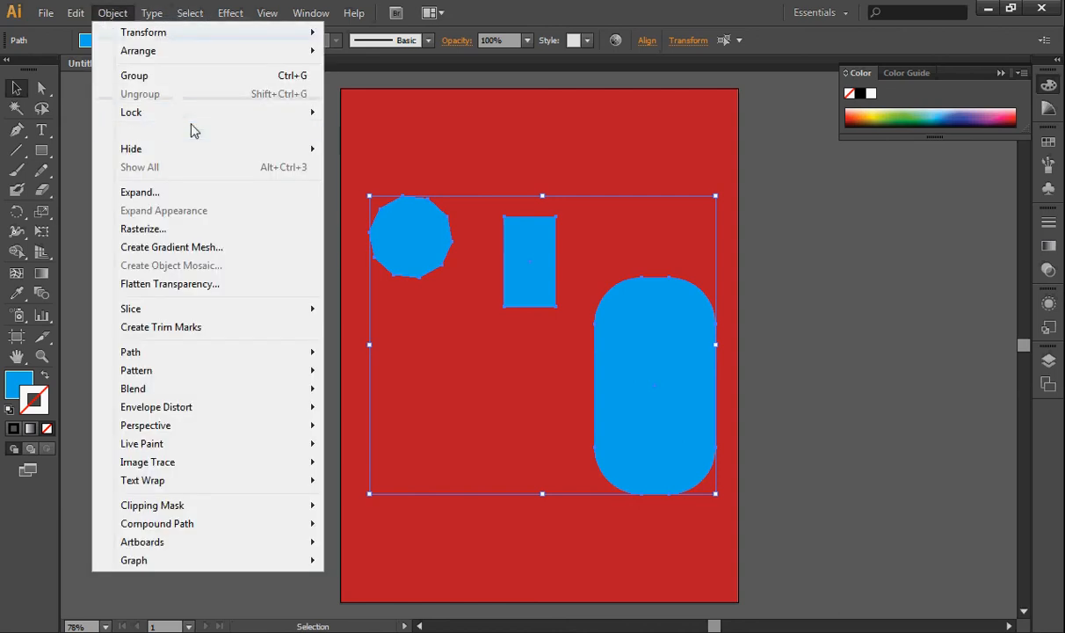
left_click(193, 130)
left_click_drag(392, 171, 422, 141)
left_click_drag(370, 115, 370, 119)
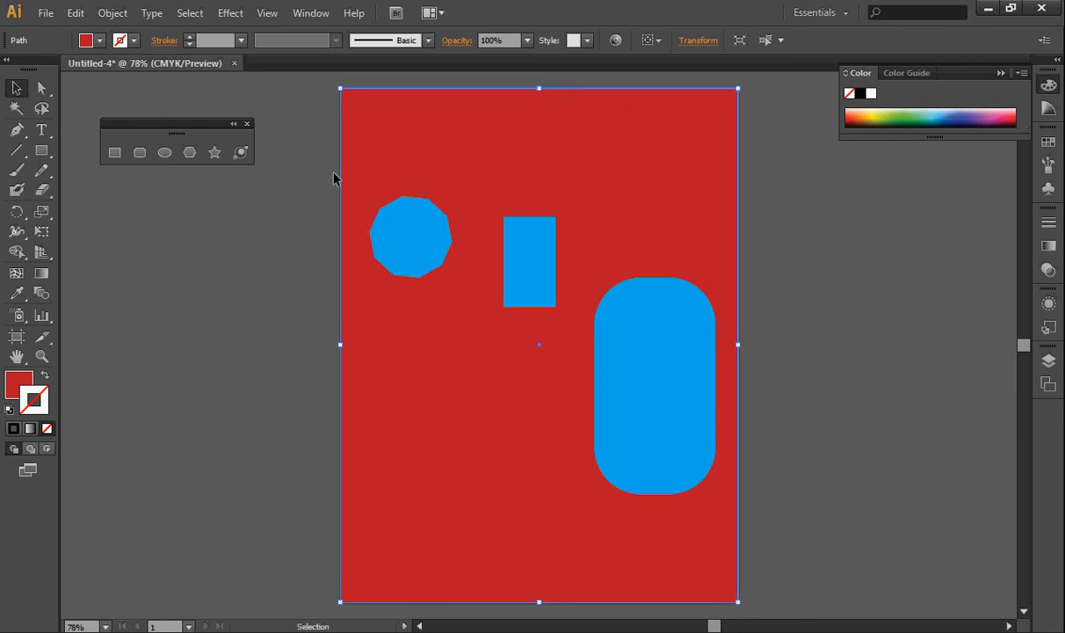